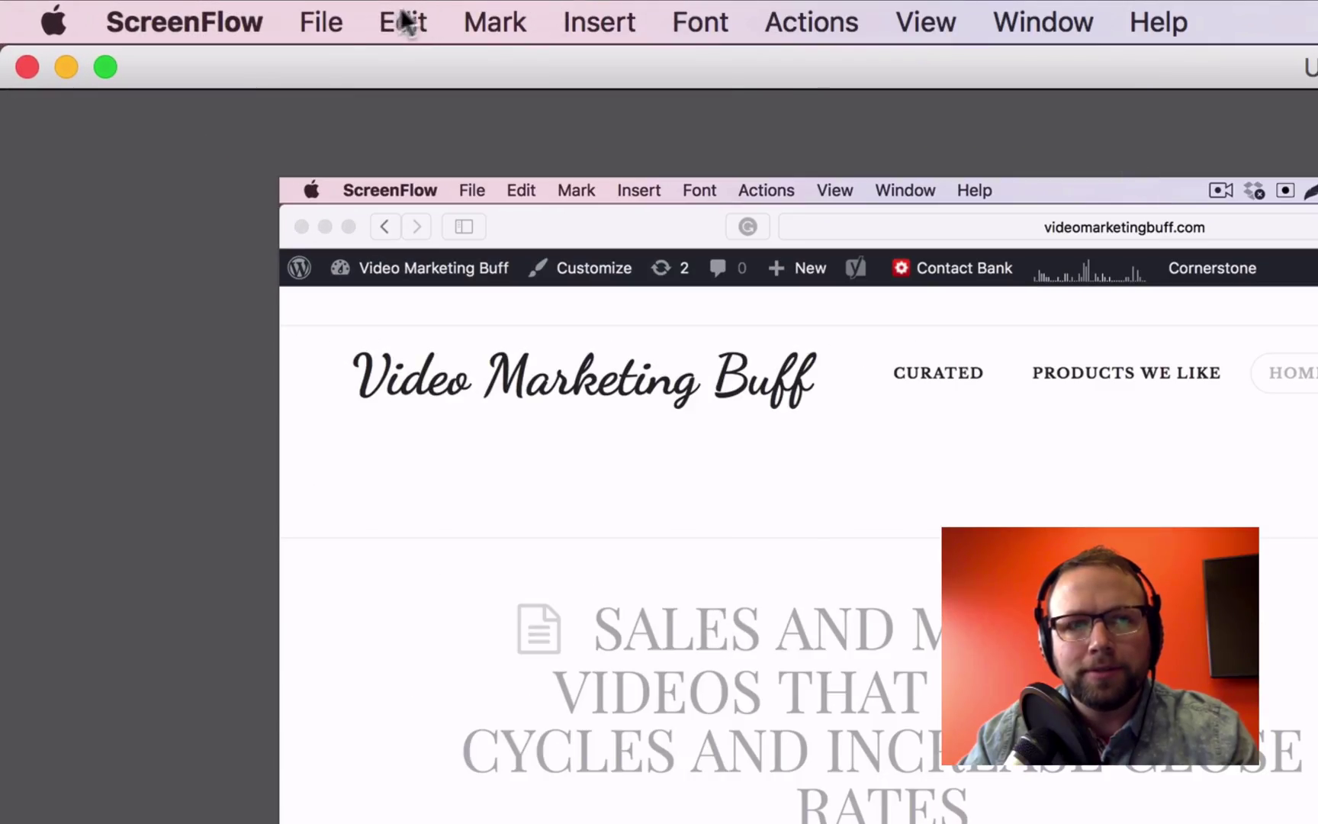
Step: Set up a new recording of the Color LCD desktop, FaceTime HD Camera and ATR USB microphone
{"action": "left_click", "coordinate": [309, 19]}
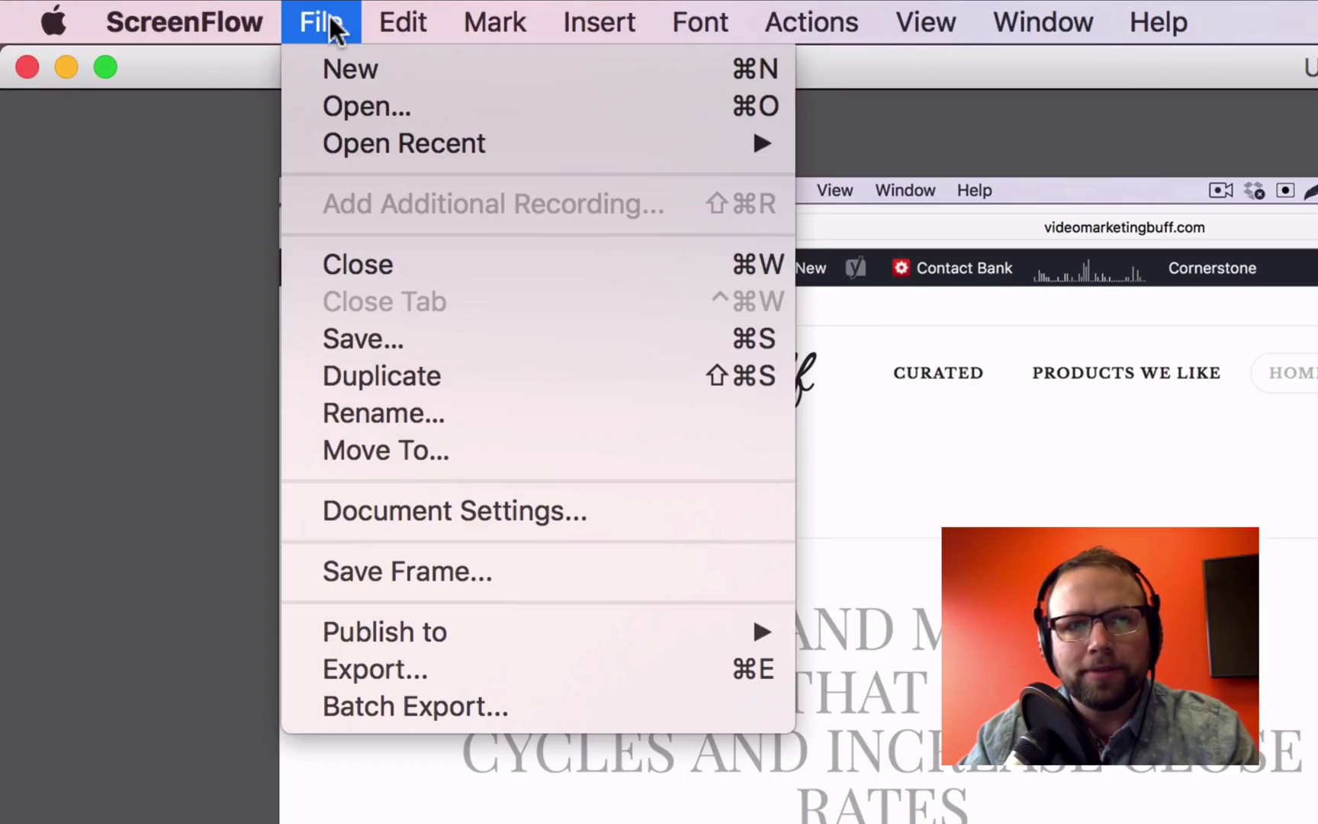
{"action": "left_click", "coordinate": [392, 72]}
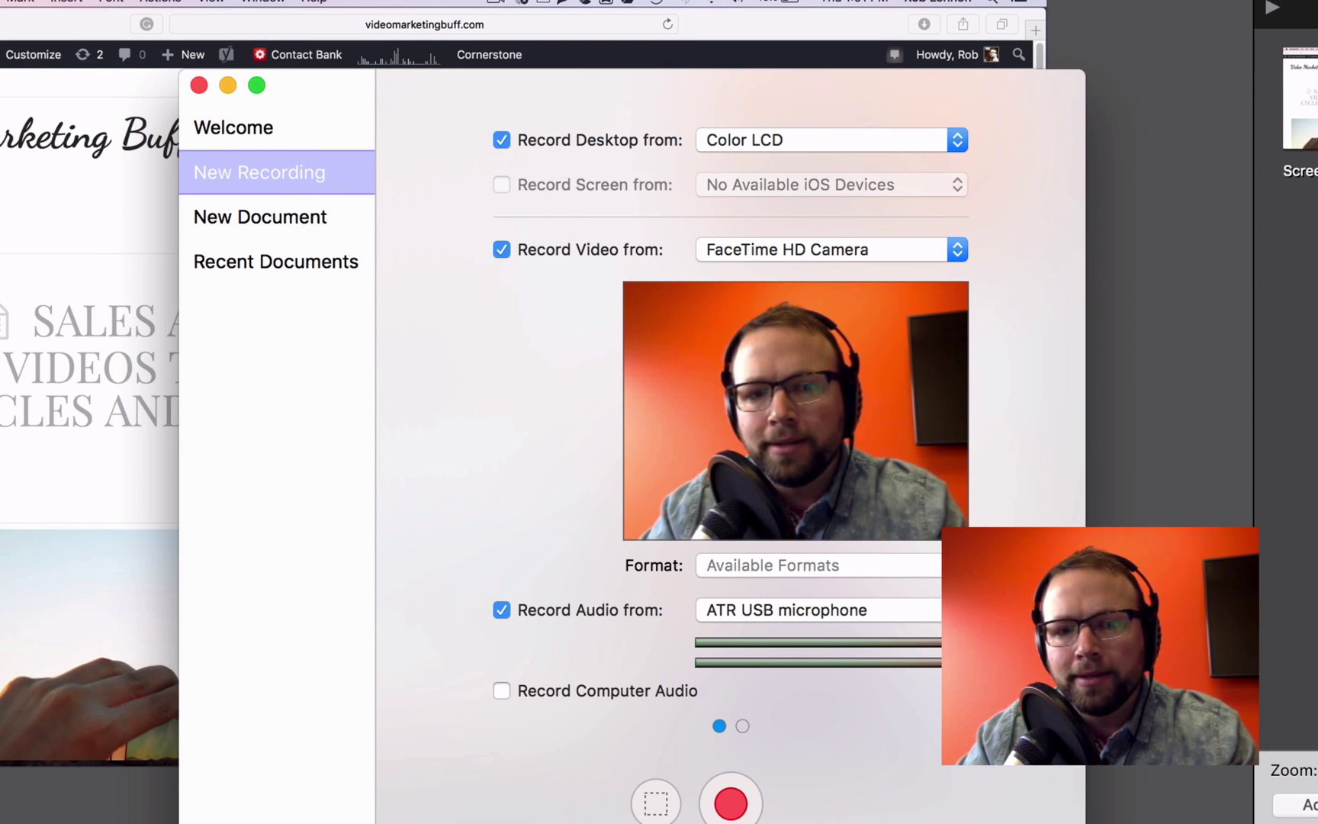
{"action": "left_click", "coordinate": [884, 137]}
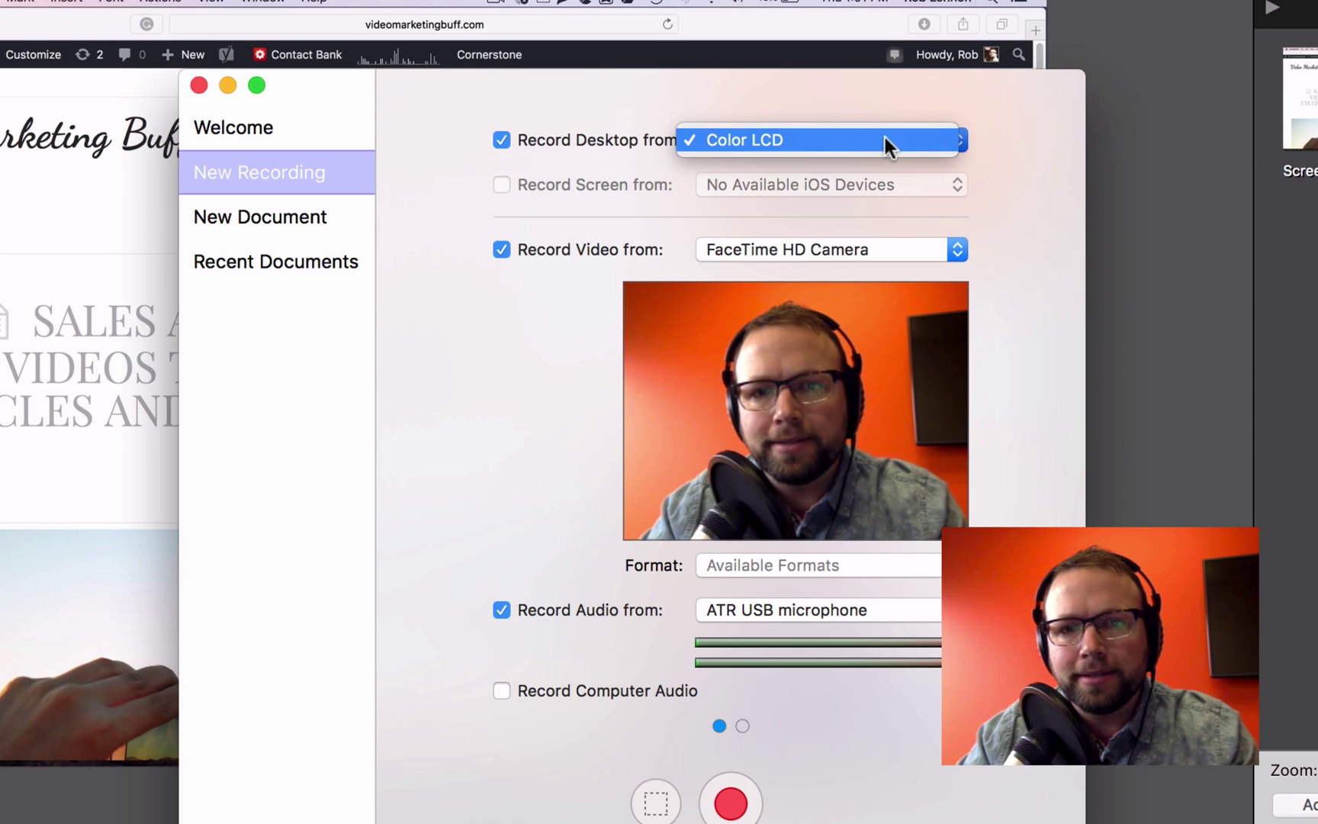
{"action": "left_click", "coordinate": [854, 144]}
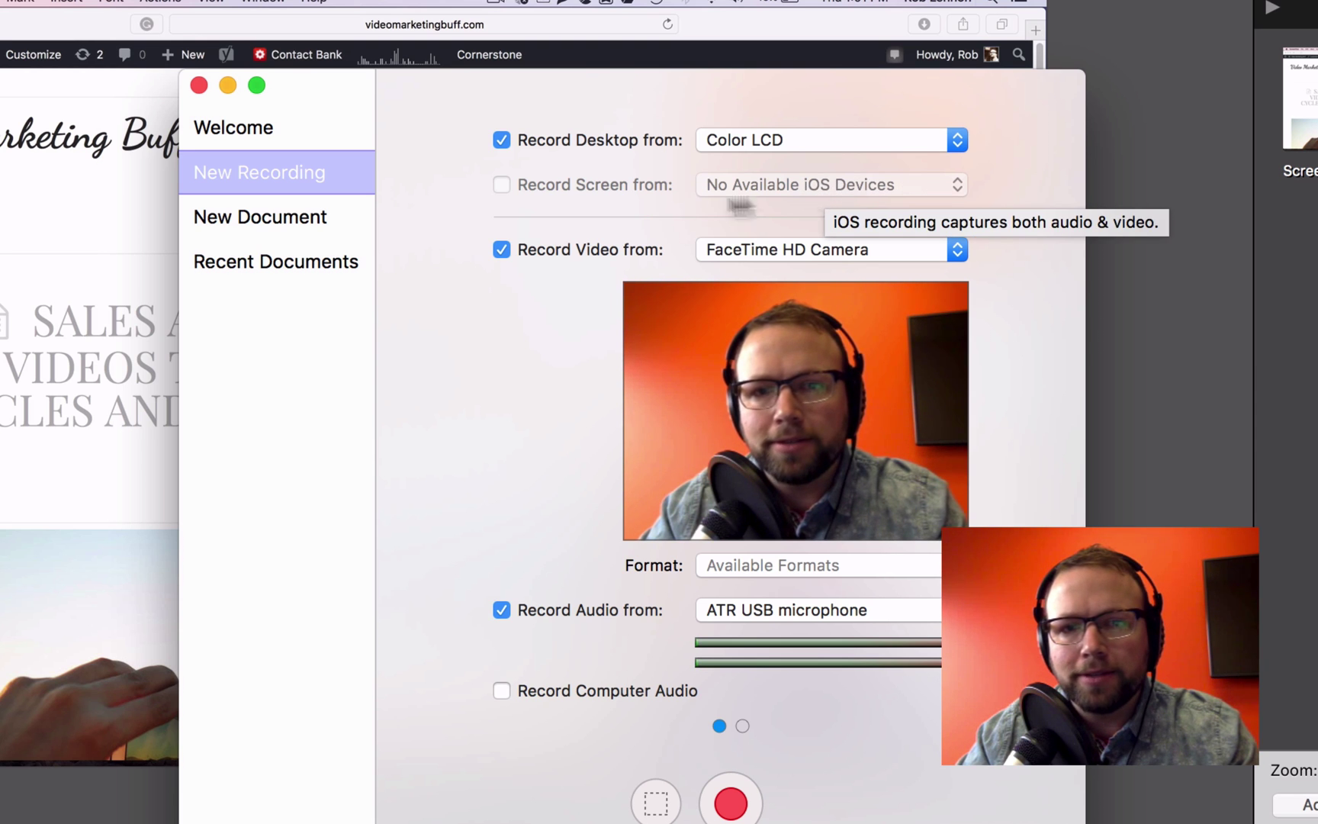
{"action": "left_click", "coordinate": [501, 248]}
{"action": "left_click", "coordinate": [501, 455]}
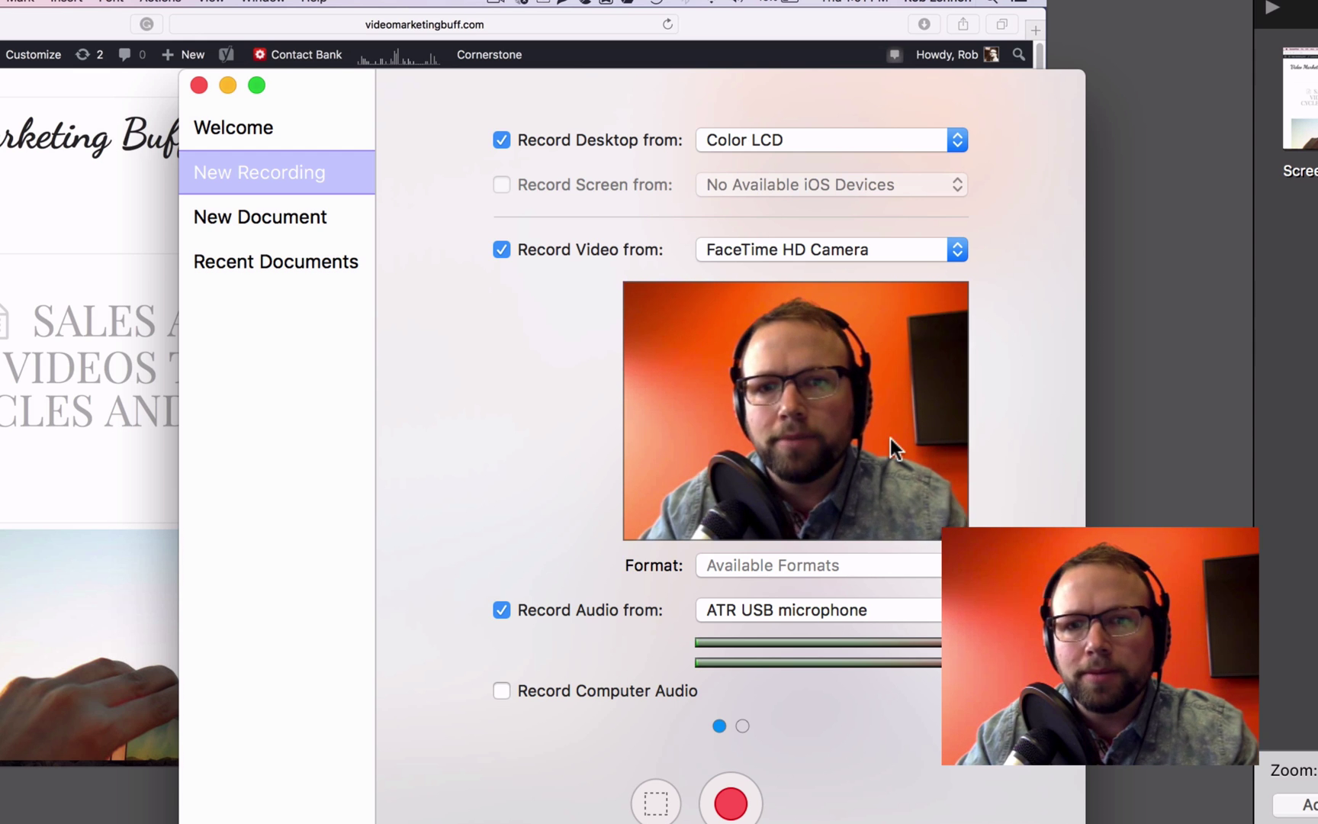
Step: Set the FaceTime HD Camera format to 1280 x 720 and keep ATR USB microphone as audio input
{"action": "left_click", "coordinate": [757, 562]}
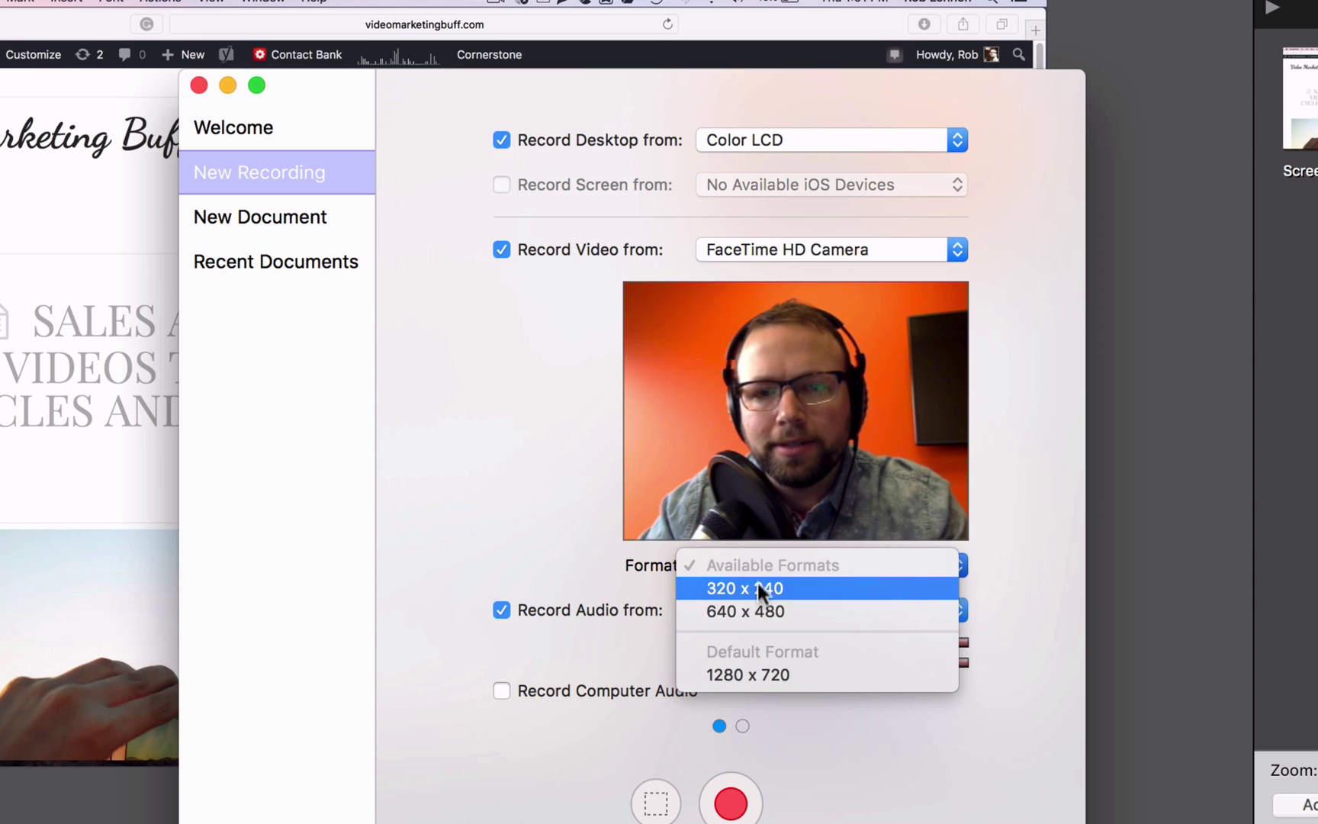
{"action": "left_click", "coordinate": [771, 671]}
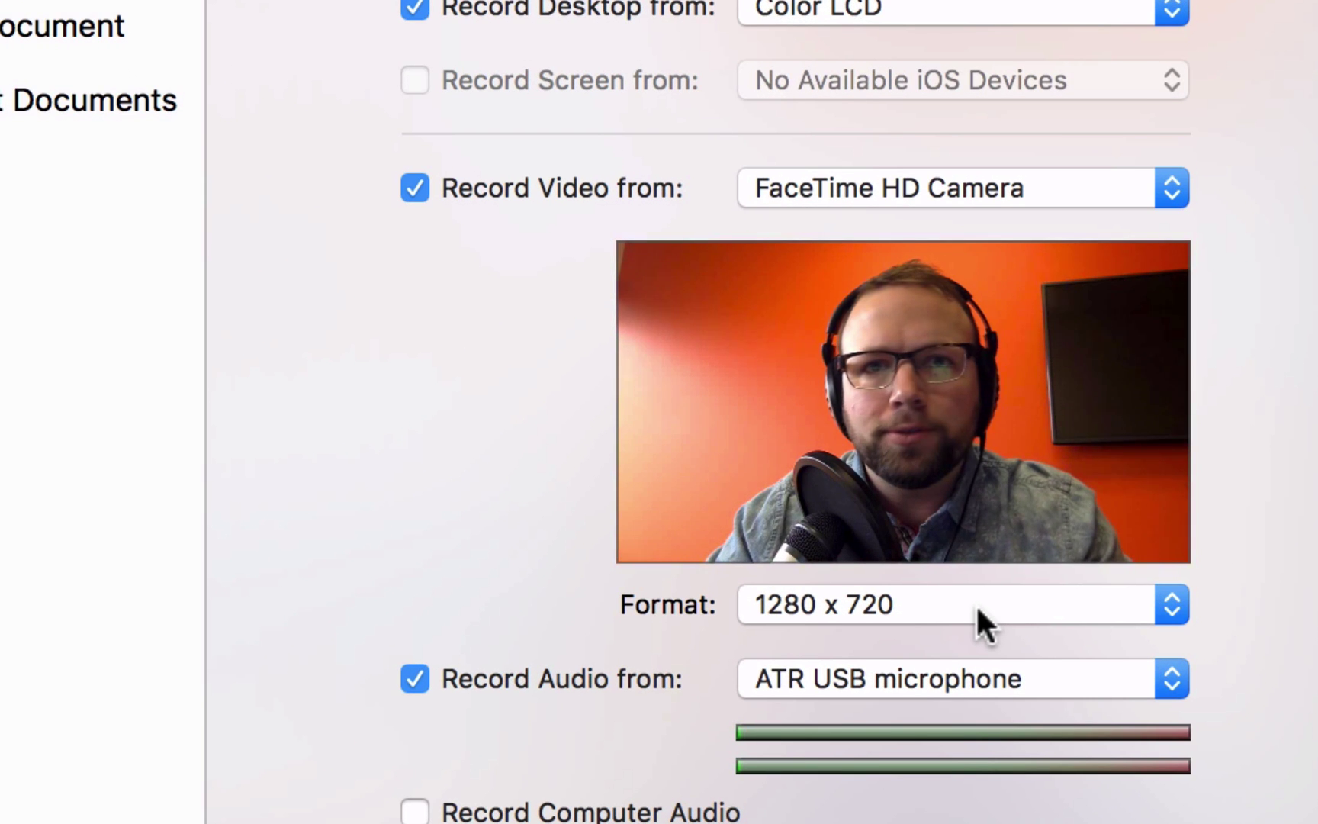
{"action": "left_click", "coordinate": [1003, 603]}
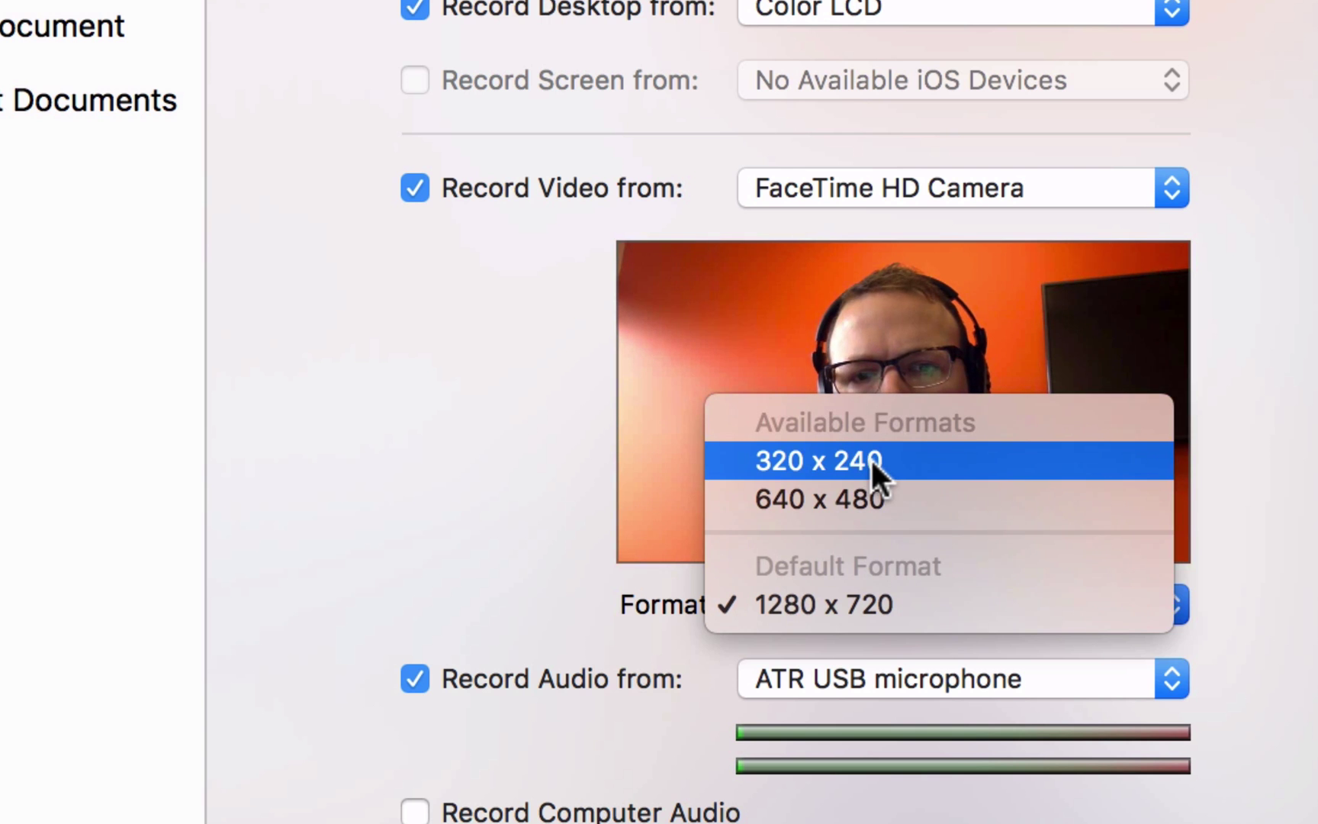
{"action": "left_click", "coordinate": [913, 457]}
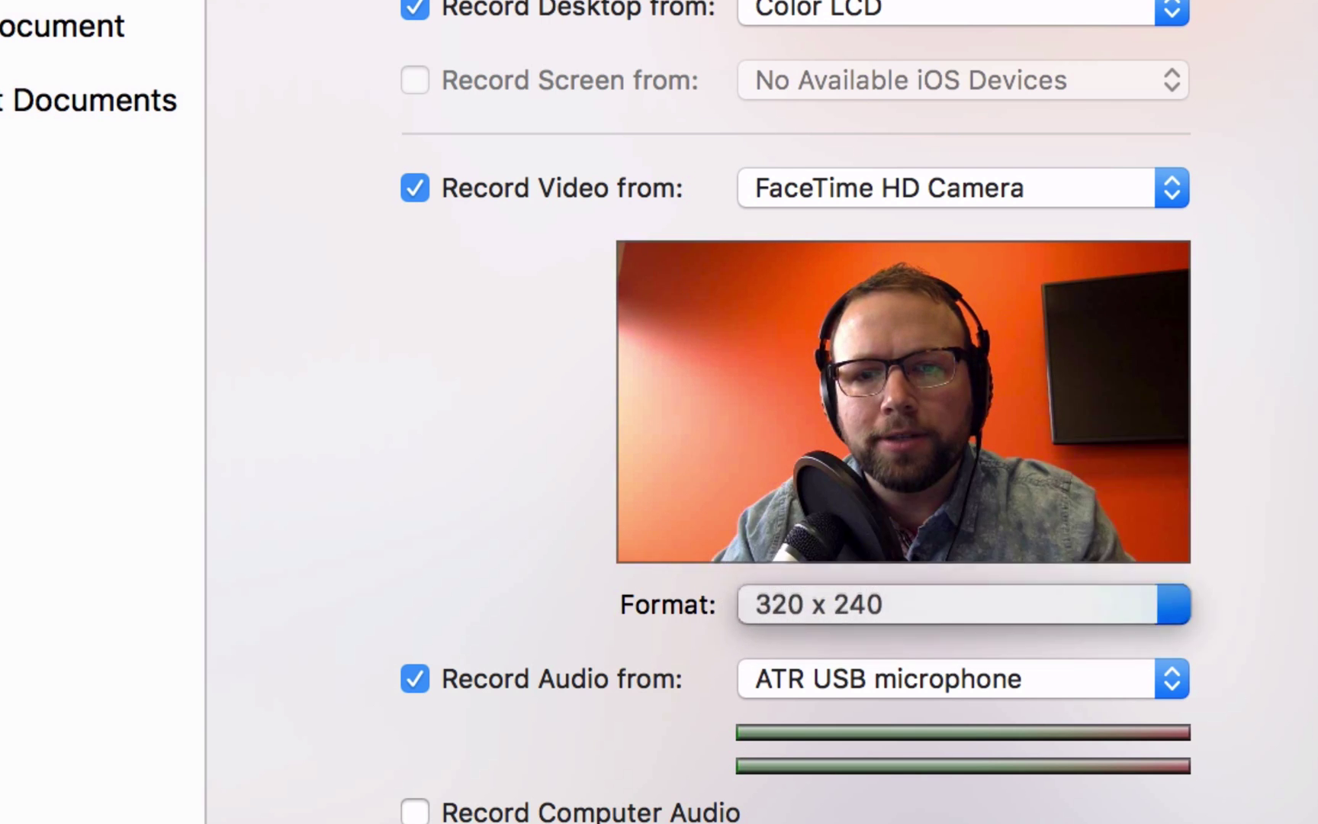
{"action": "left_click", "coordinate": [1042, 610]}
{"action": "left_click", "coordinate": [1023, 749]}
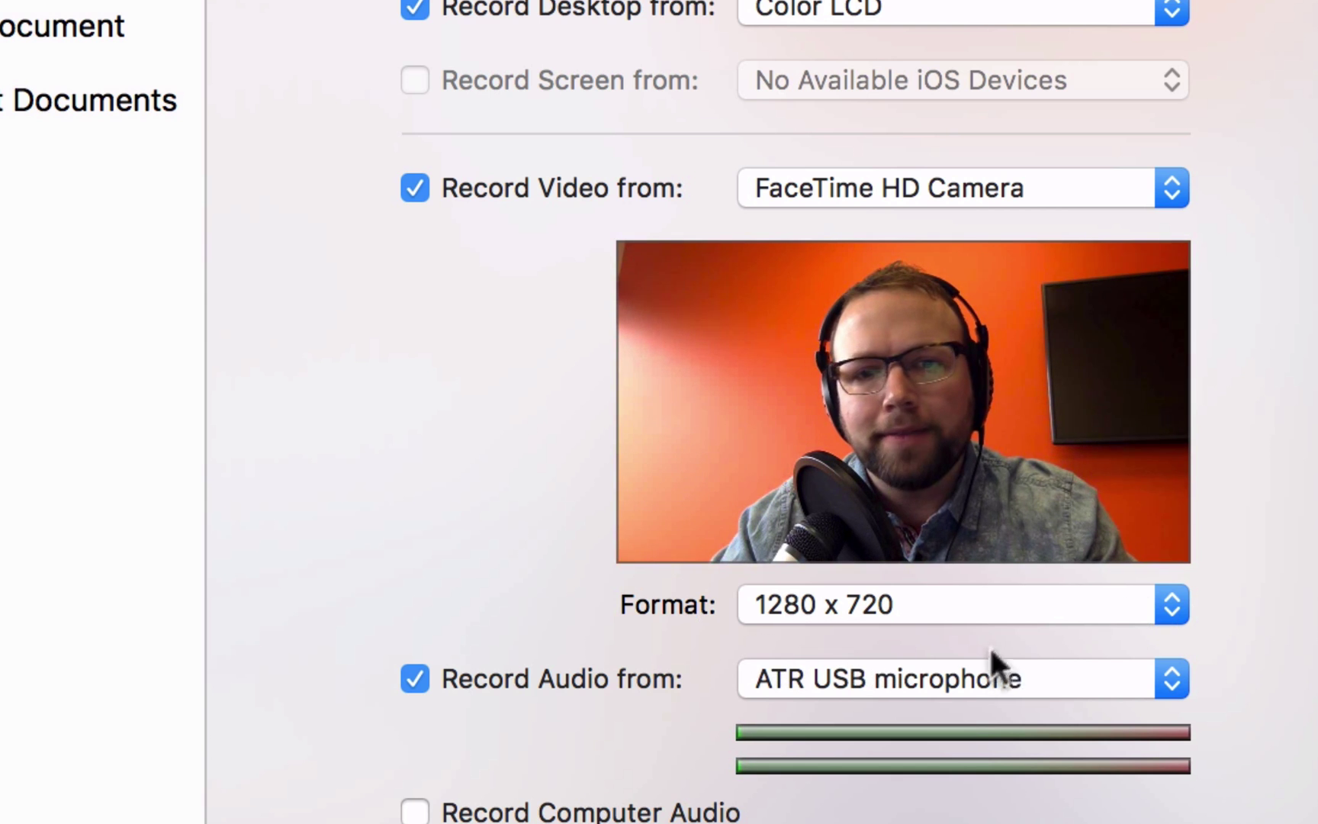
{"action": "left_click", "coordinate": [1171, 607]}
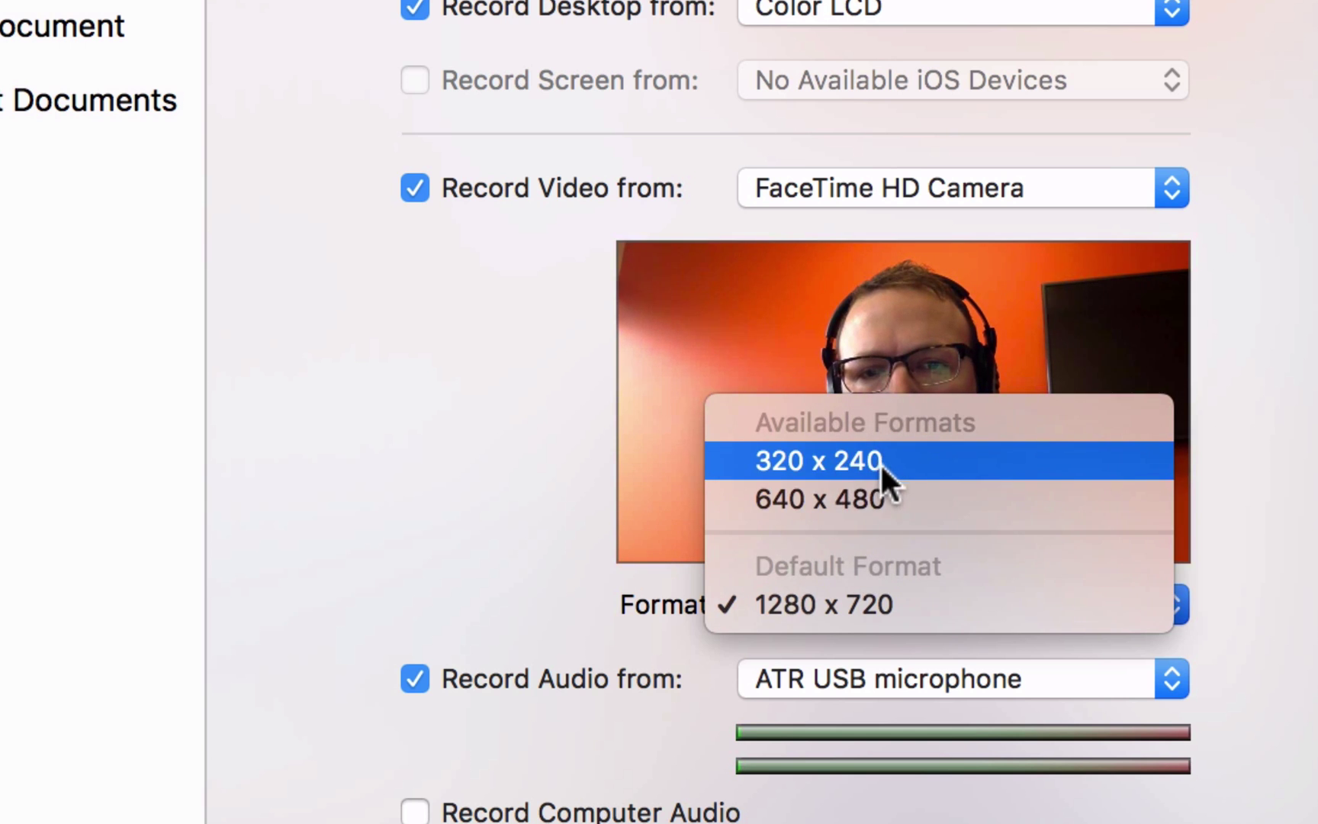
{"action": "left_click", "coordinate": [1213, 274]}
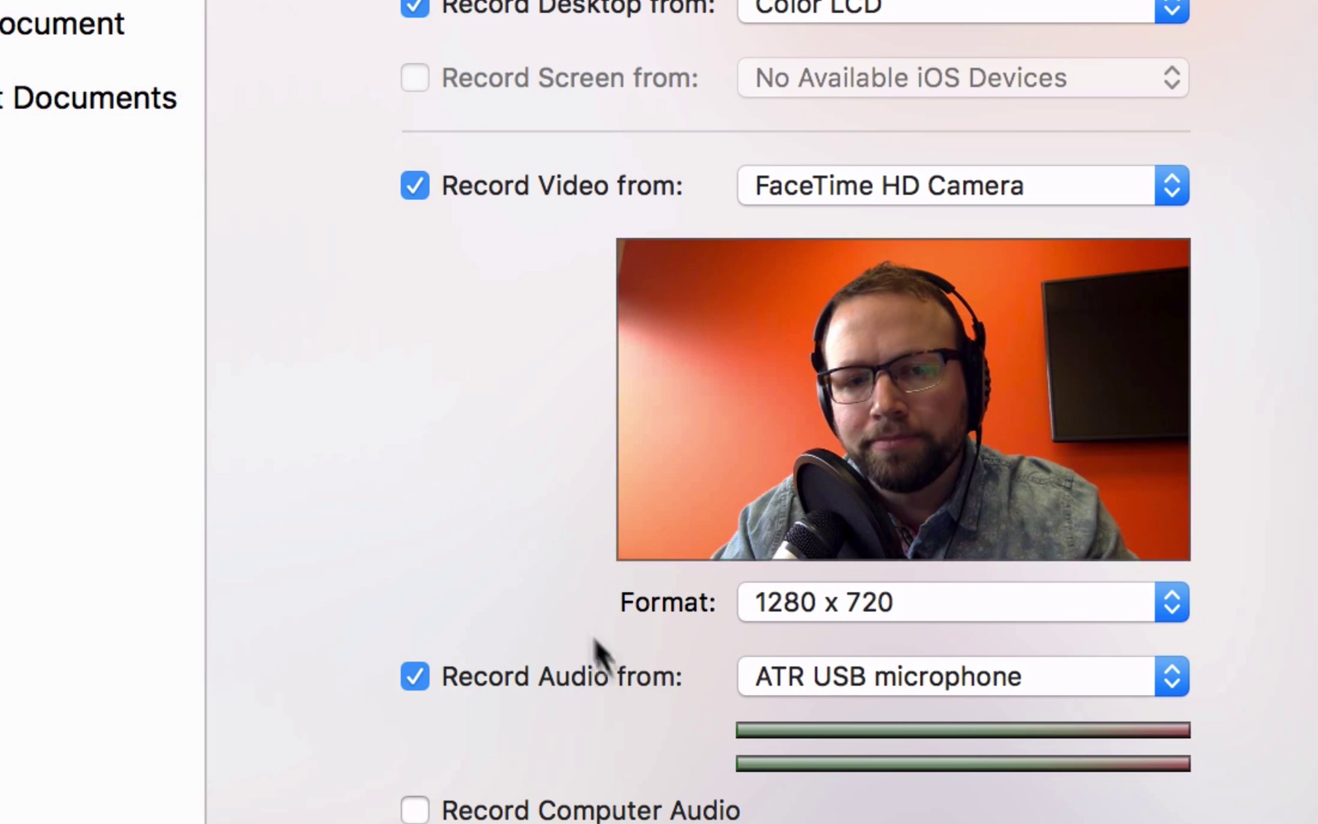
{"action": "left_click", "coordinate": [923, 676]}
{"action": "left_click", "coordinate": [904, 675]}
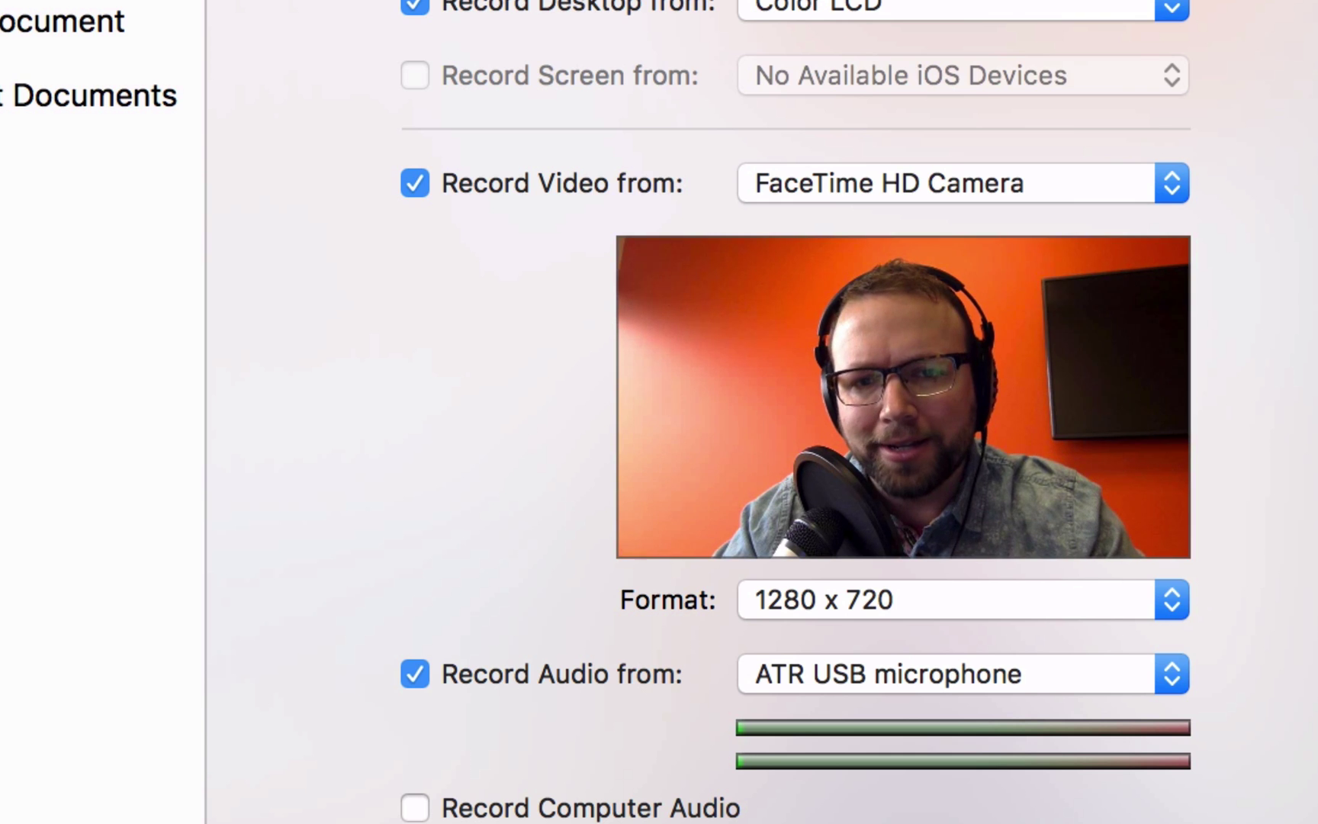
Step: Dismiss the recording-in-progress alert and delete the old clips from the timeline
{"action": "key", "text": "super+shift+1"}
{"action": "left_click", "coordinate": [992, 218]}
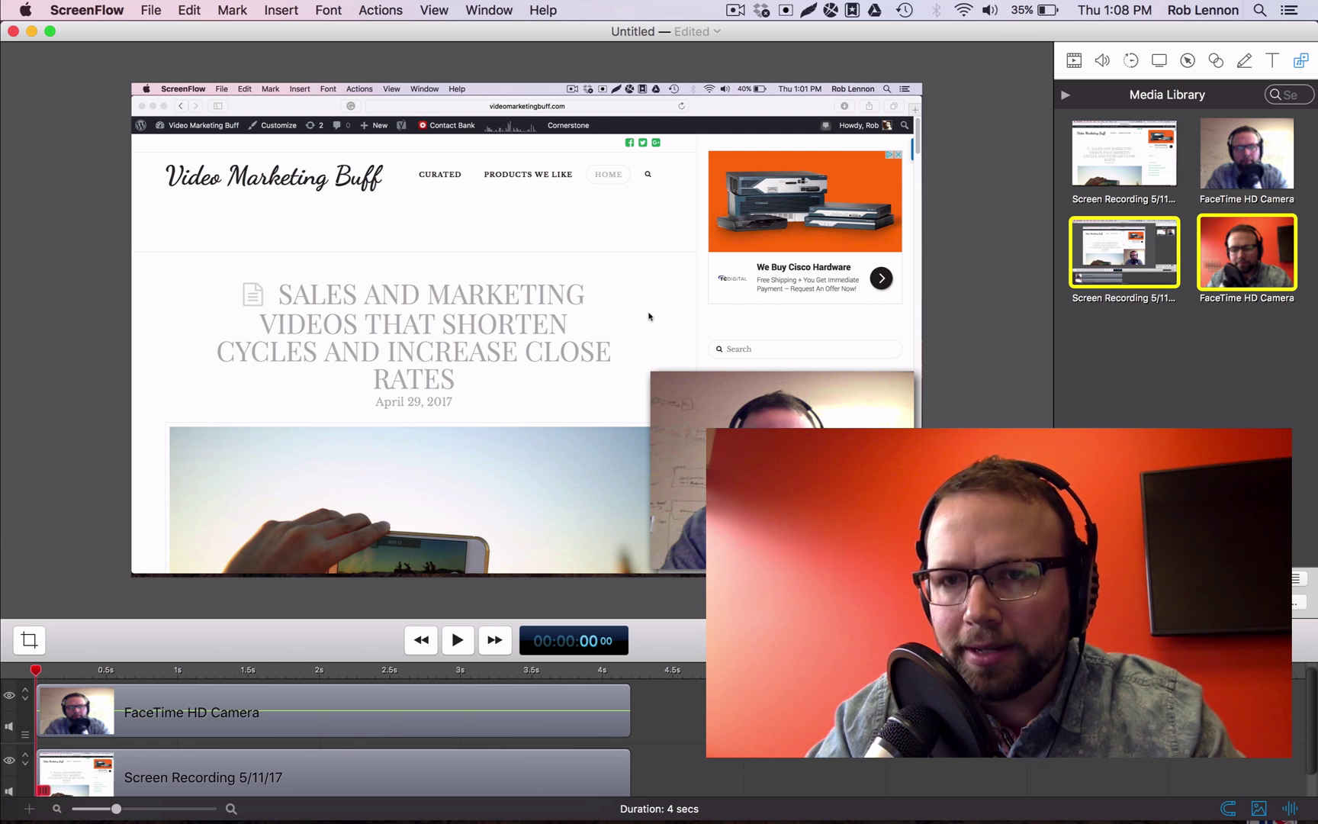
{"action": "left_click", "coordinate": [649, 313]}
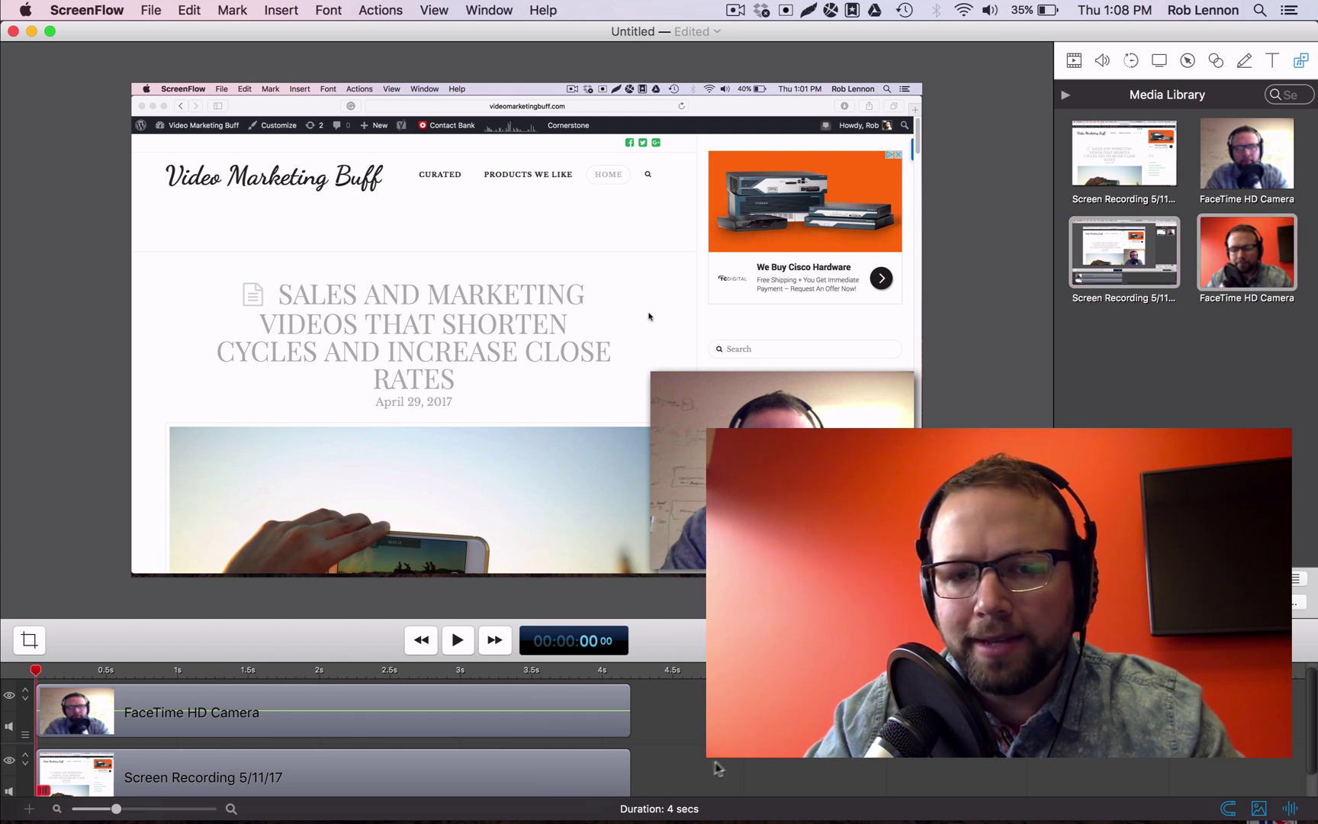
{"action": "key", "text": "super+a"}
{"action": "key", "text": "Delete"}
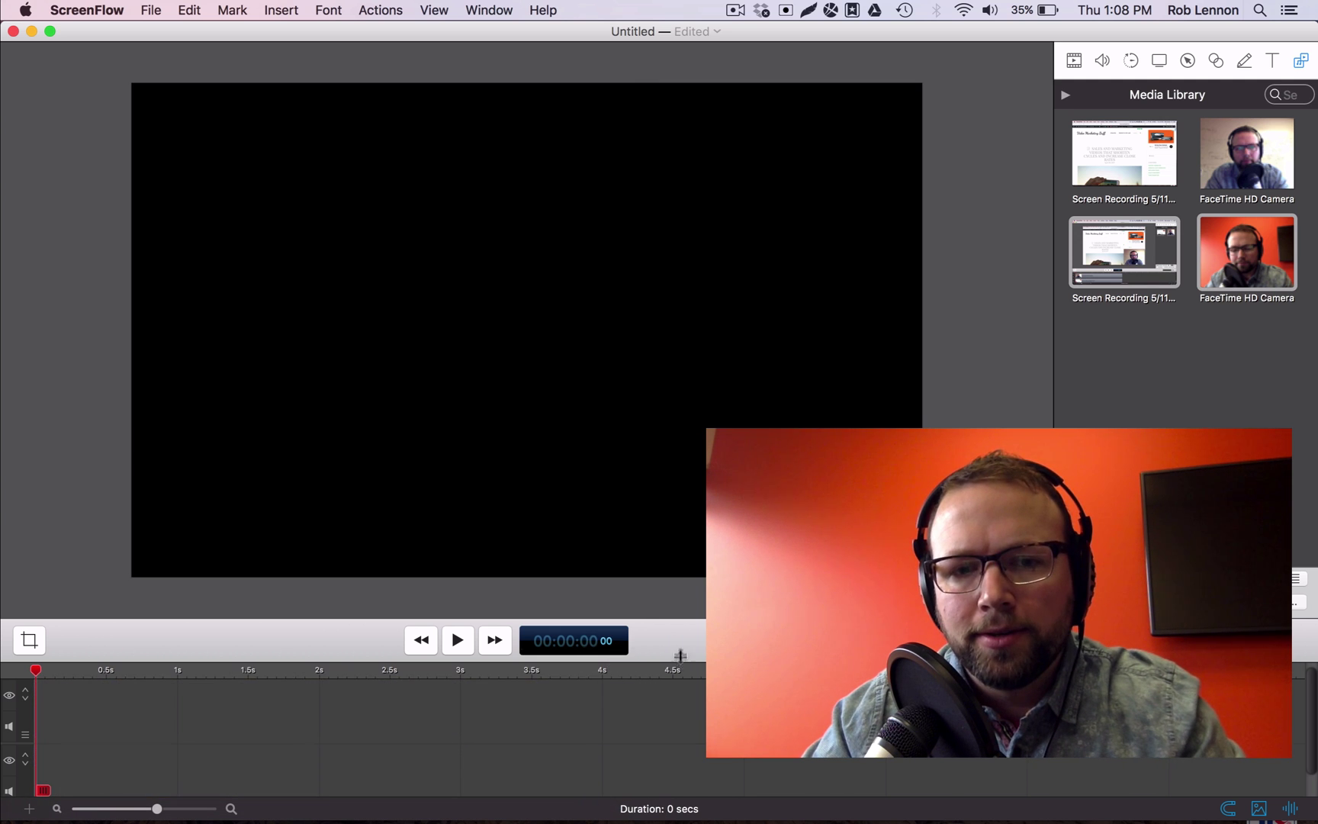
Step: Place the FaceTime HD Camera clip above the Screen Recording 5/11/17 clip on the timeline
{"action": "left_click_drag", "start_coordinate": [668, 643], "coordinate": [668, 431]}
{"action": "left_click_drag", "start_coordinate": [1311, 229], "coordinate": [1106, 267]}
{"action": "left_click_drag", "start_coordinate": [1106, 267], "coordinate": [177, 498]}
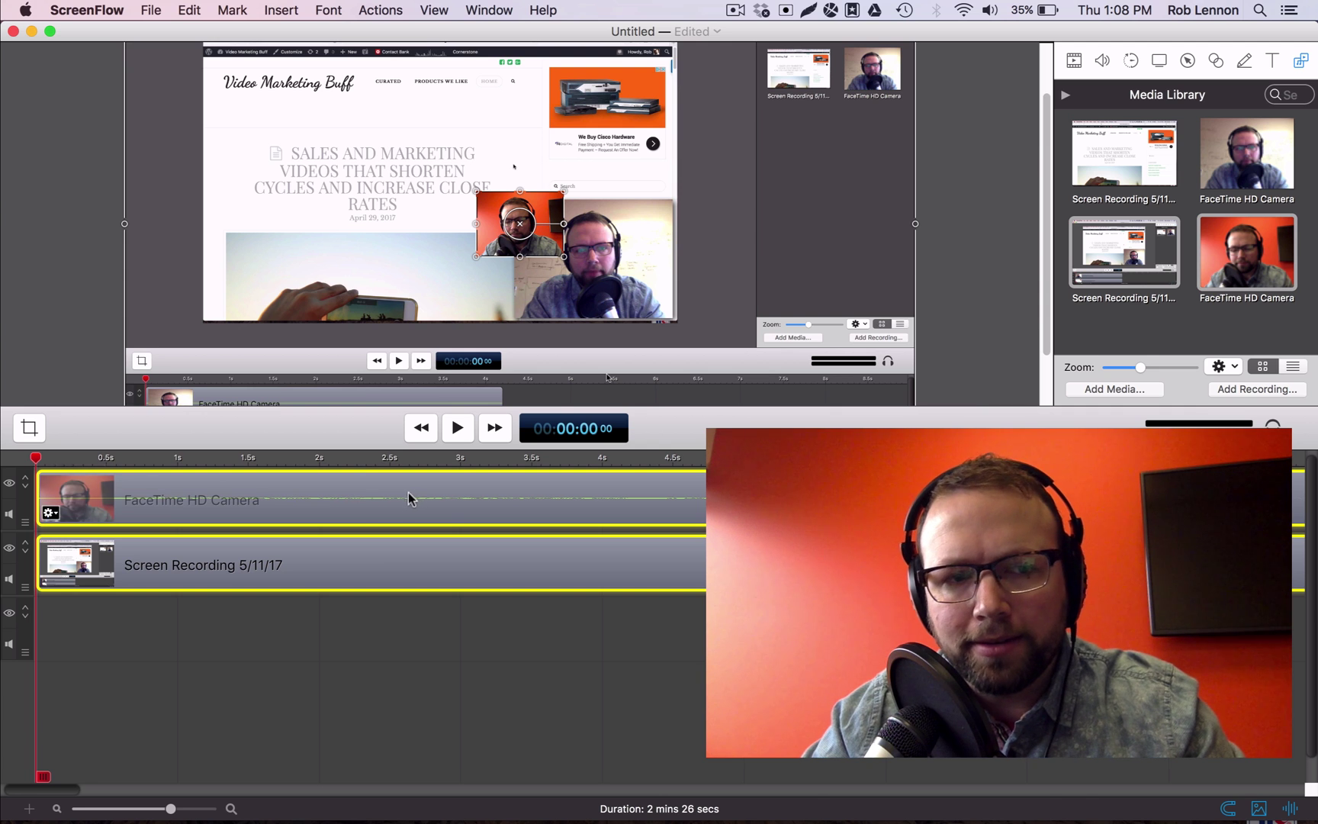
{"action": "left_click", "coordinate": [443, 677]}
{"action": "left_click", "coordinate": [385, 524]}
{"action": "left_click", "coordinate": [396, 555]}
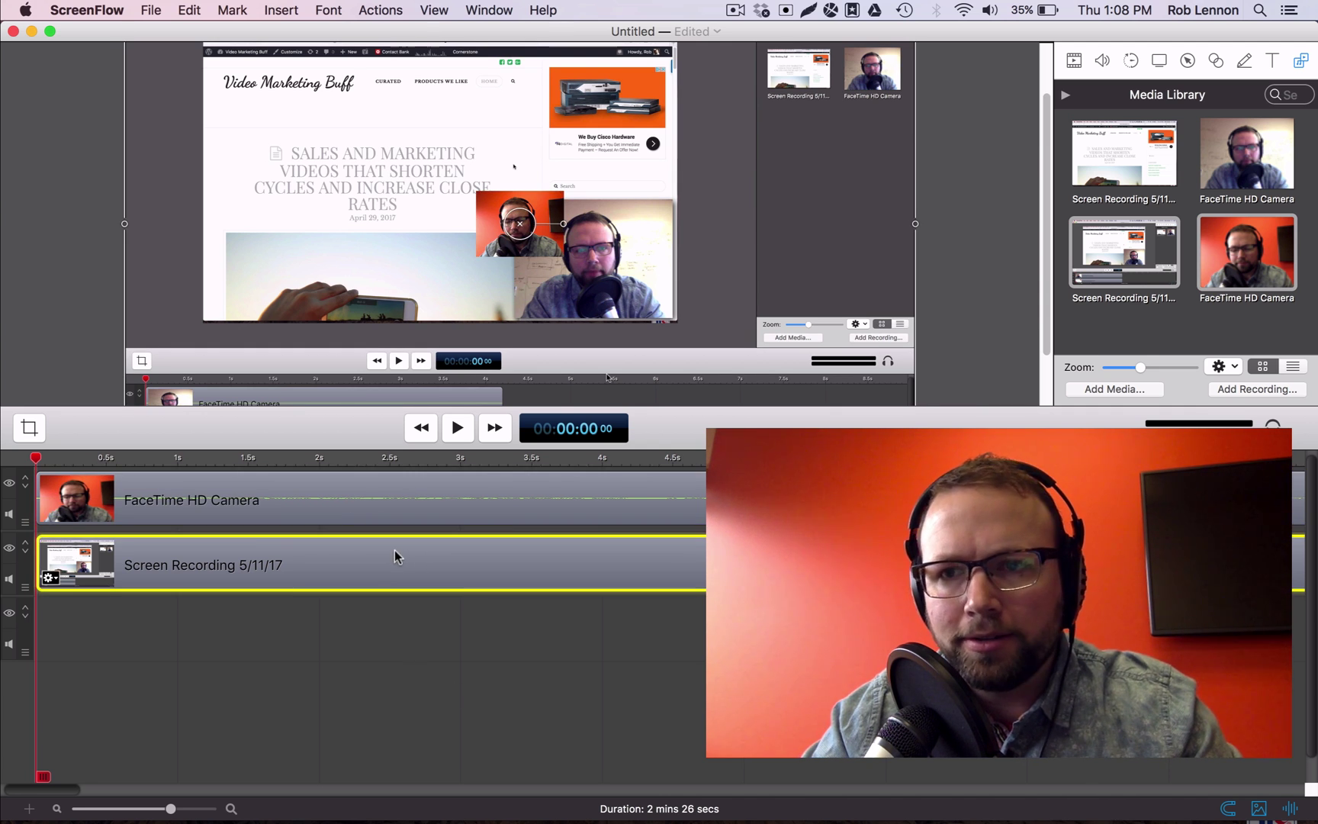
{"action": "left_click", "coordinate": [338, 506]}
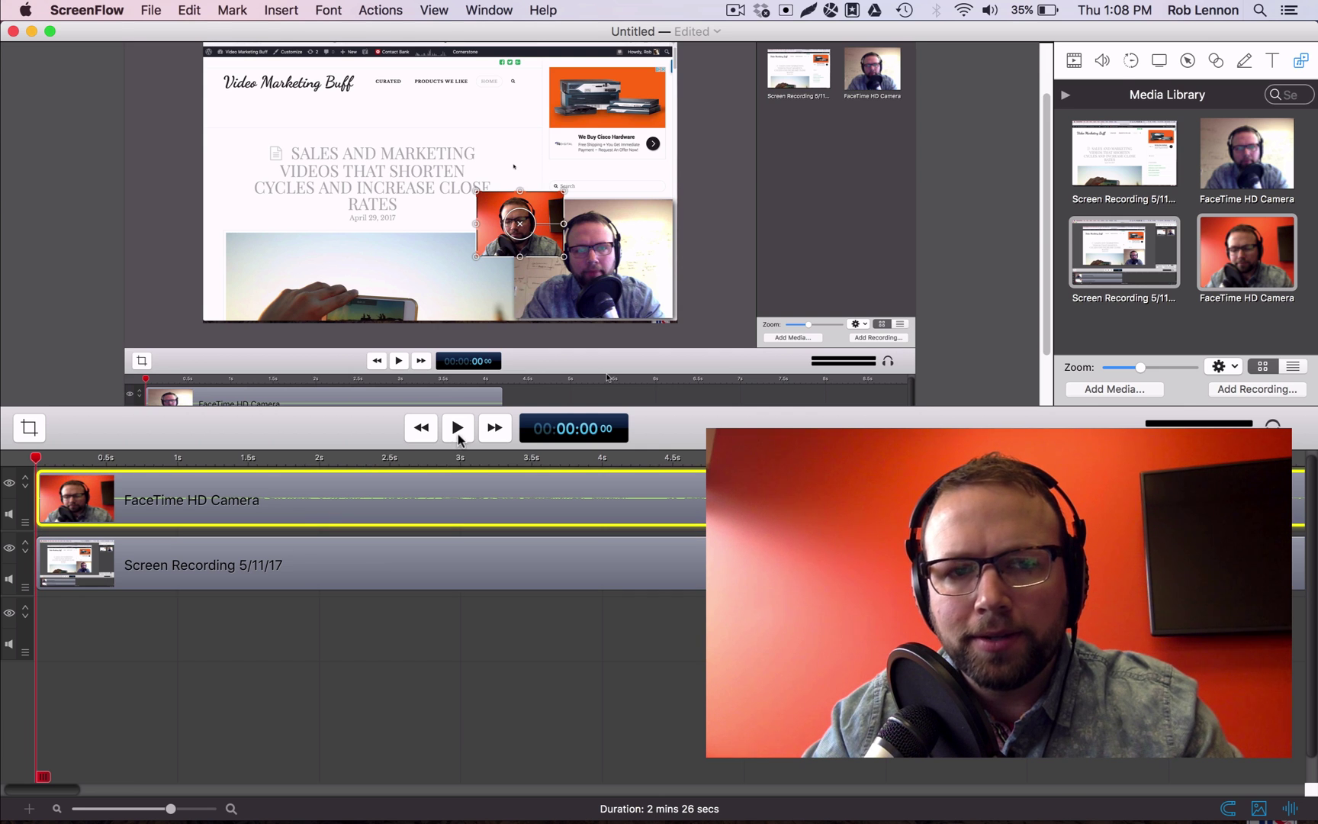
Step: Give the webcam clip Smooth Volume Levels, Remove Background Noise at 26% and 190% volume
{"action": "left_click", "coordinate": [1103, 61]}
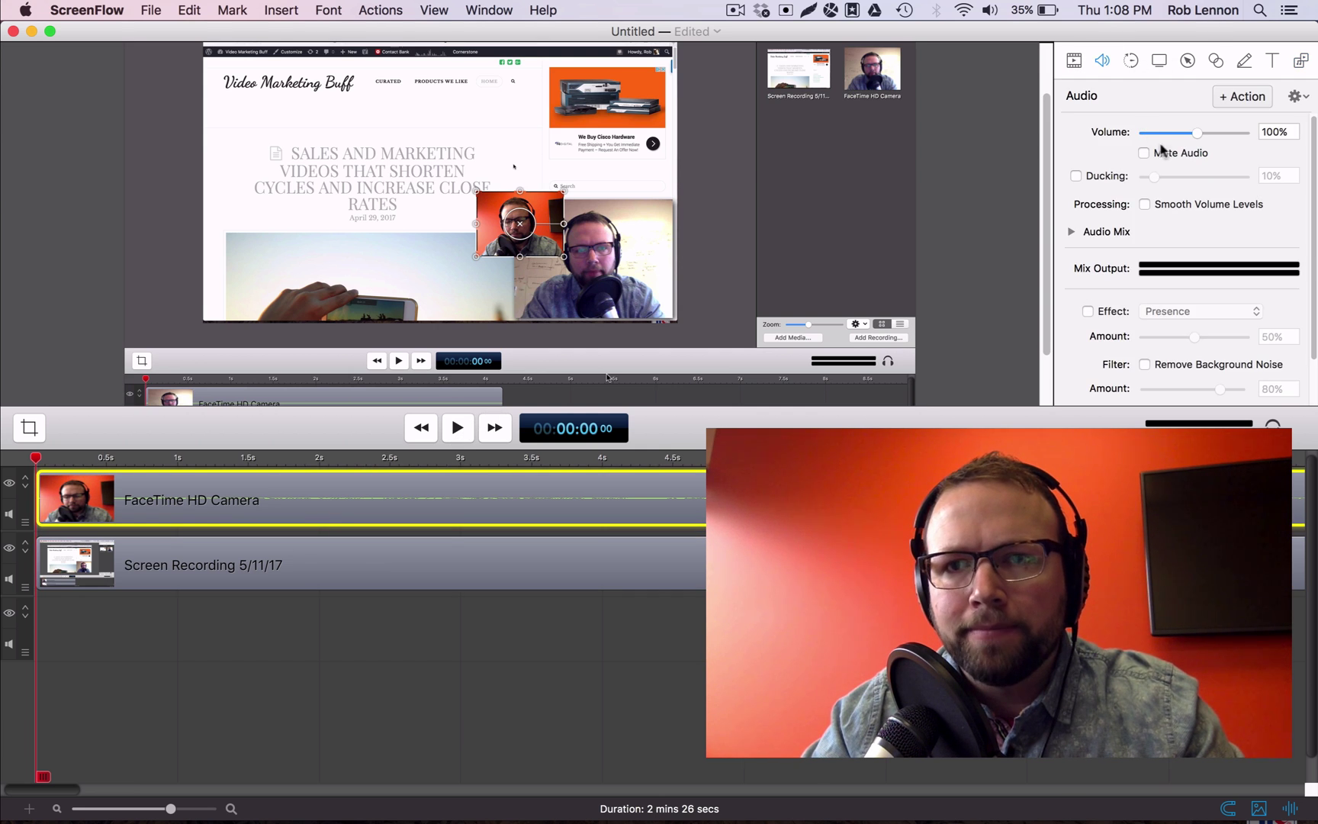
{"action": "left_click", "coordinate": [1144, 205]}
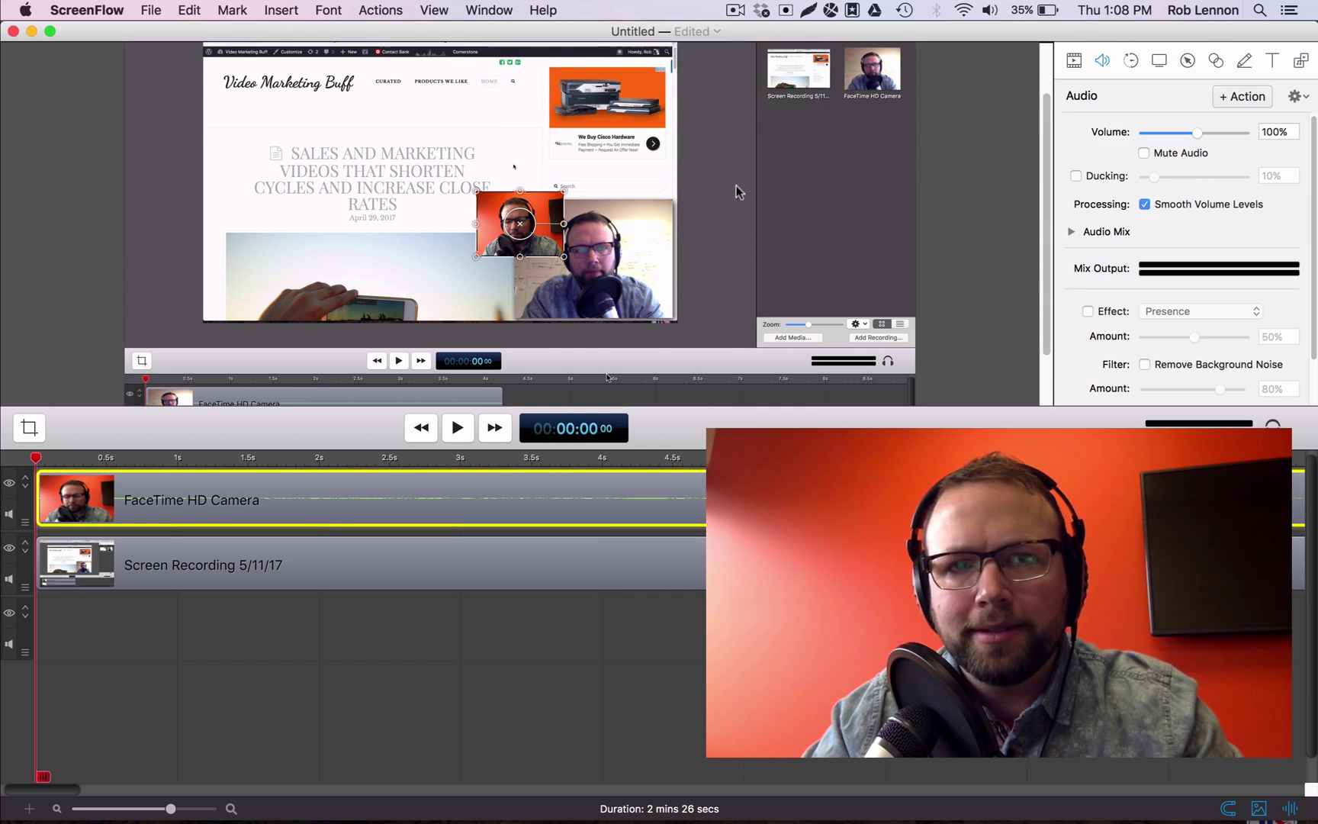
{"action": "left_click", "coordinate": [1145, 365]}
{"action": "left_click_drag", "start_coordinate": [1132, 388], "coordinate": [1166, 395]}
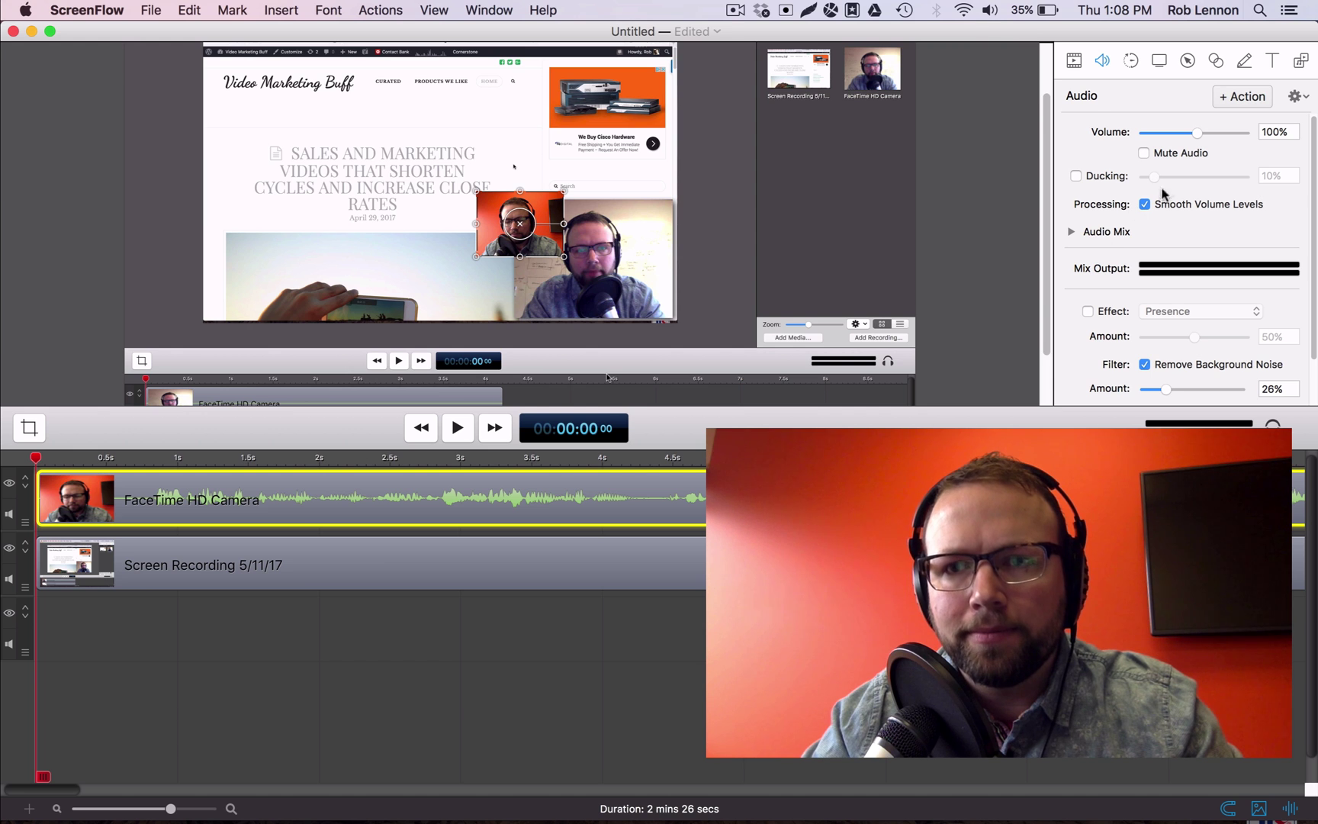
{"action": "left_click_drag", "start_coordinate": [1204, 131], "coordinate": [1240, 133]}
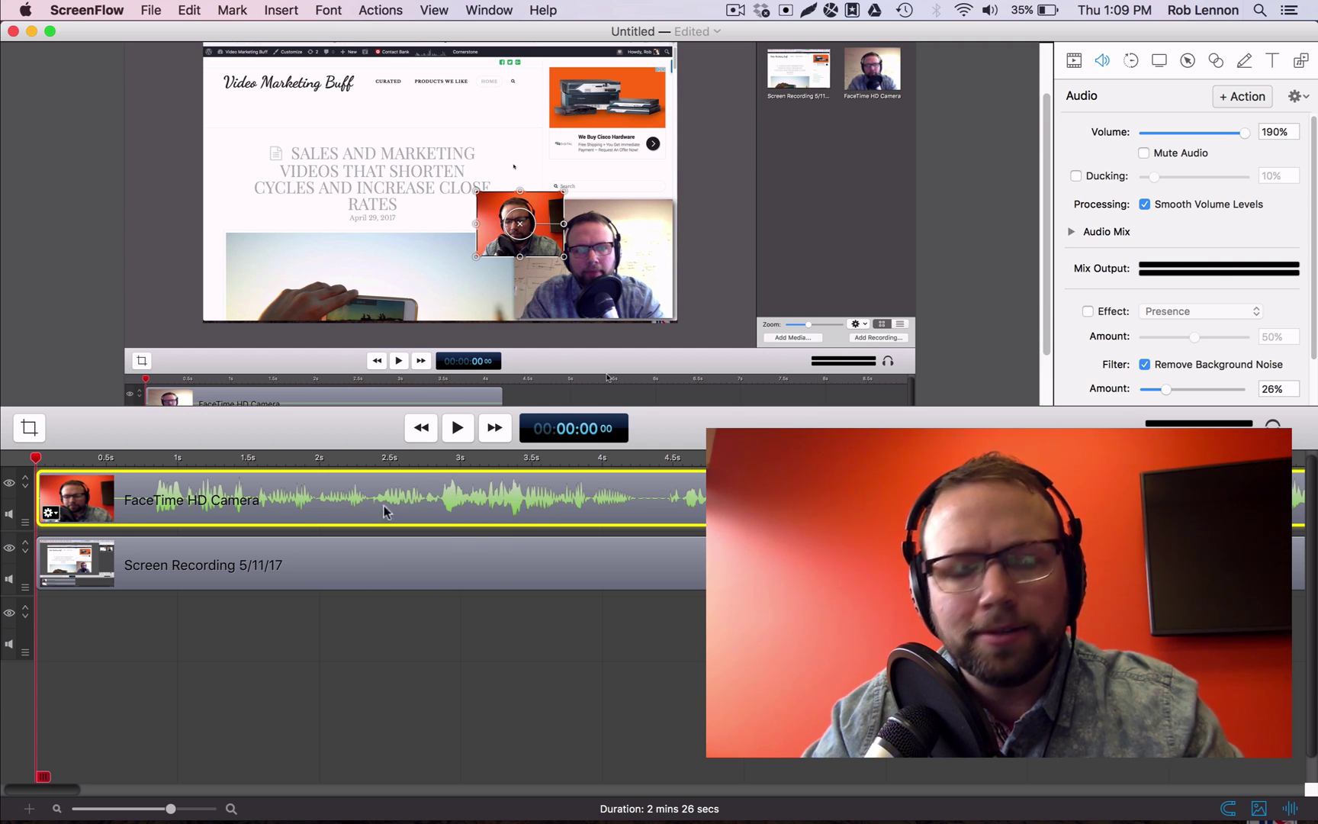
{"action": "left_click", "coordinate": [577, 691]}
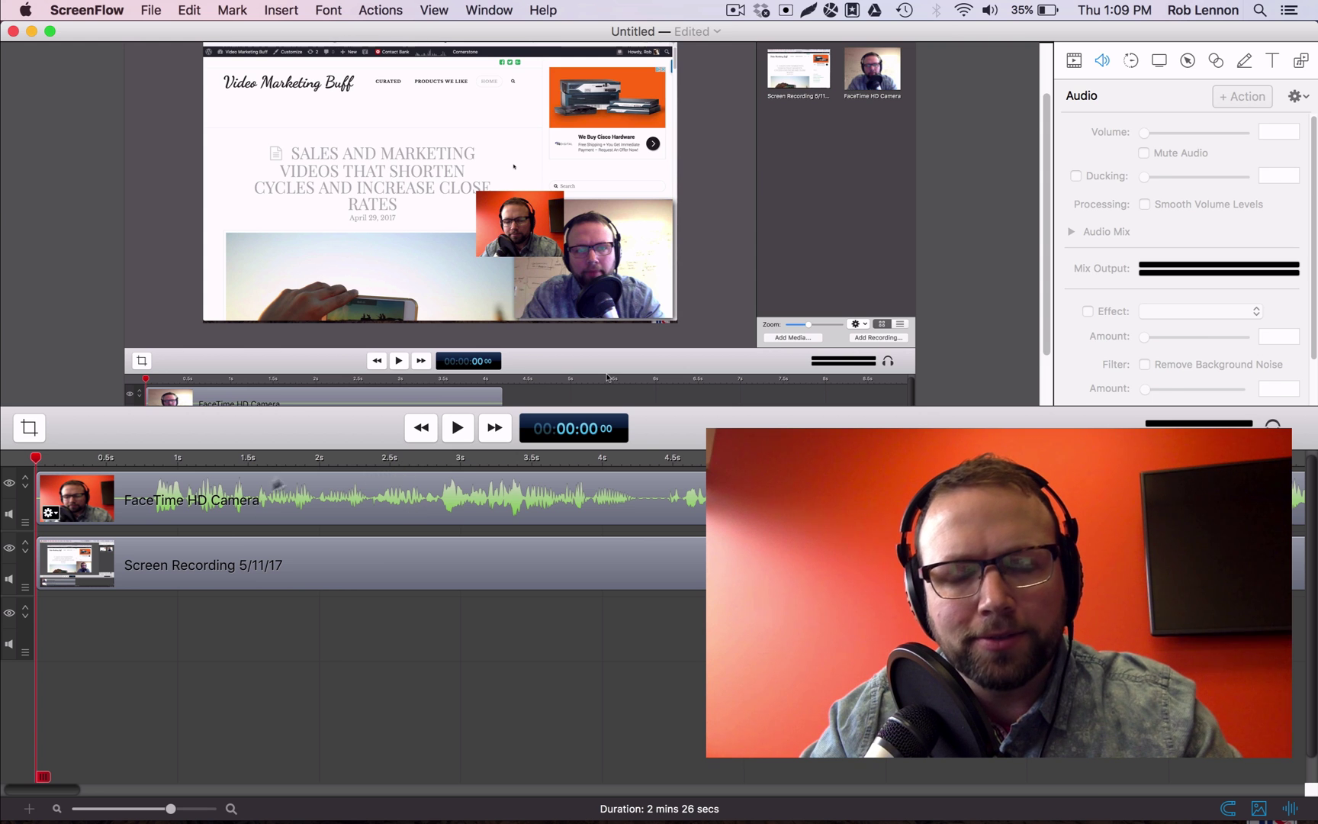
{"action": "left_click", "coordinate": [471, 479]}
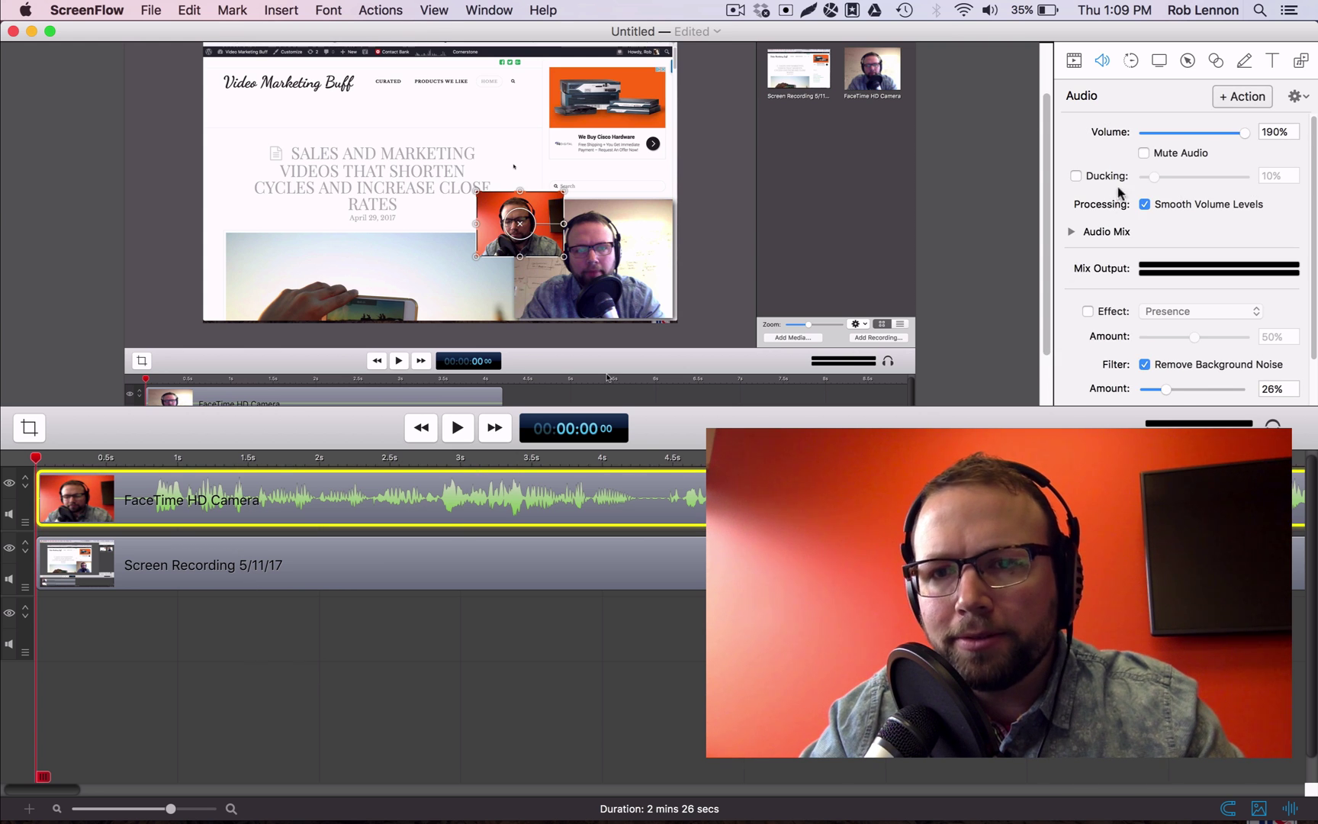
Step: Choose Chroma Key from the webcam clip's Video Filters list
{"action": "scroll", "coordinate": [1119, 202], "scroll_direction": "down", "scroll_amount": 3}
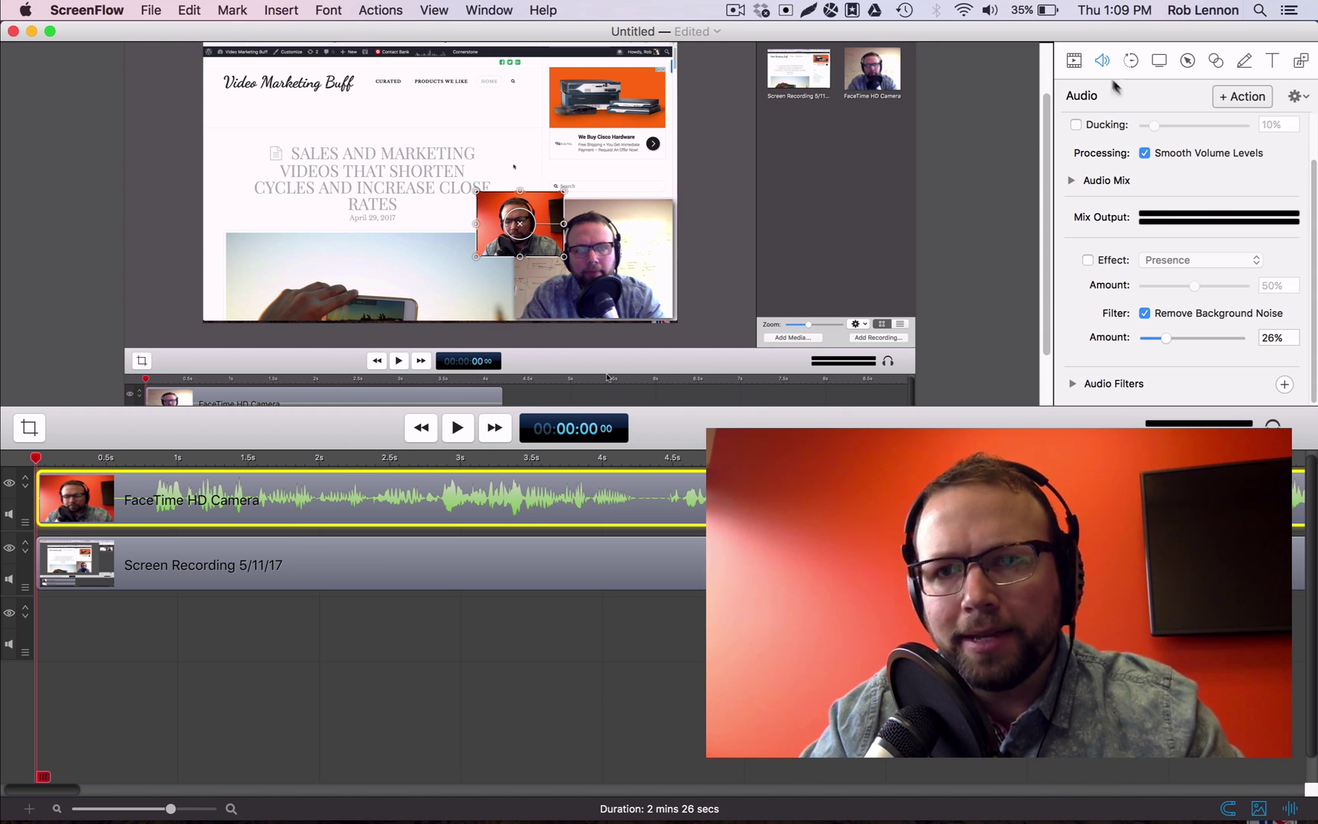
{"action": "left_click", "coordinate": [1076, 61]}
{"action": "scroll", "coordinate": [1102, 153], "scroll_direction": "down", "scroll_amount": 5}
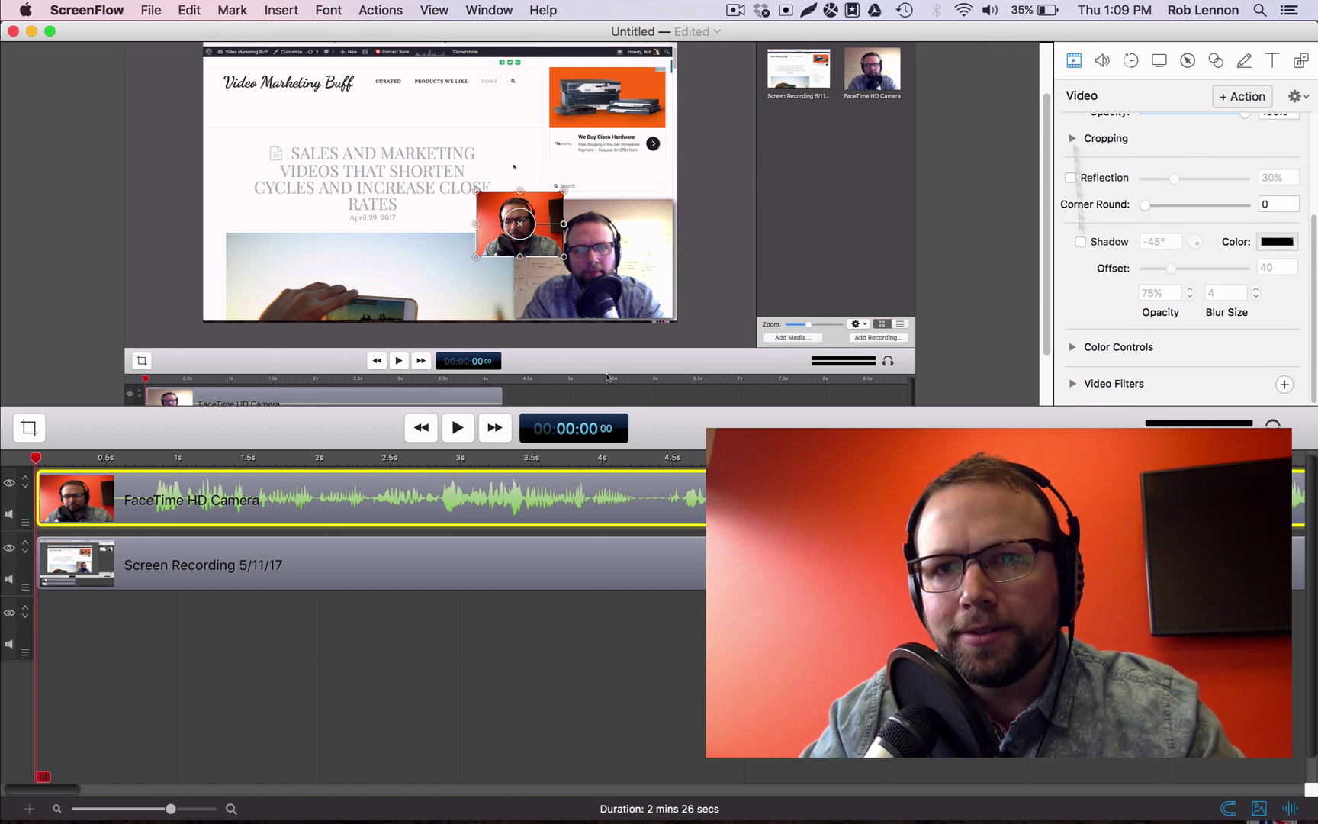
{"action": "left_click", "coordinate": [1072, 384]}
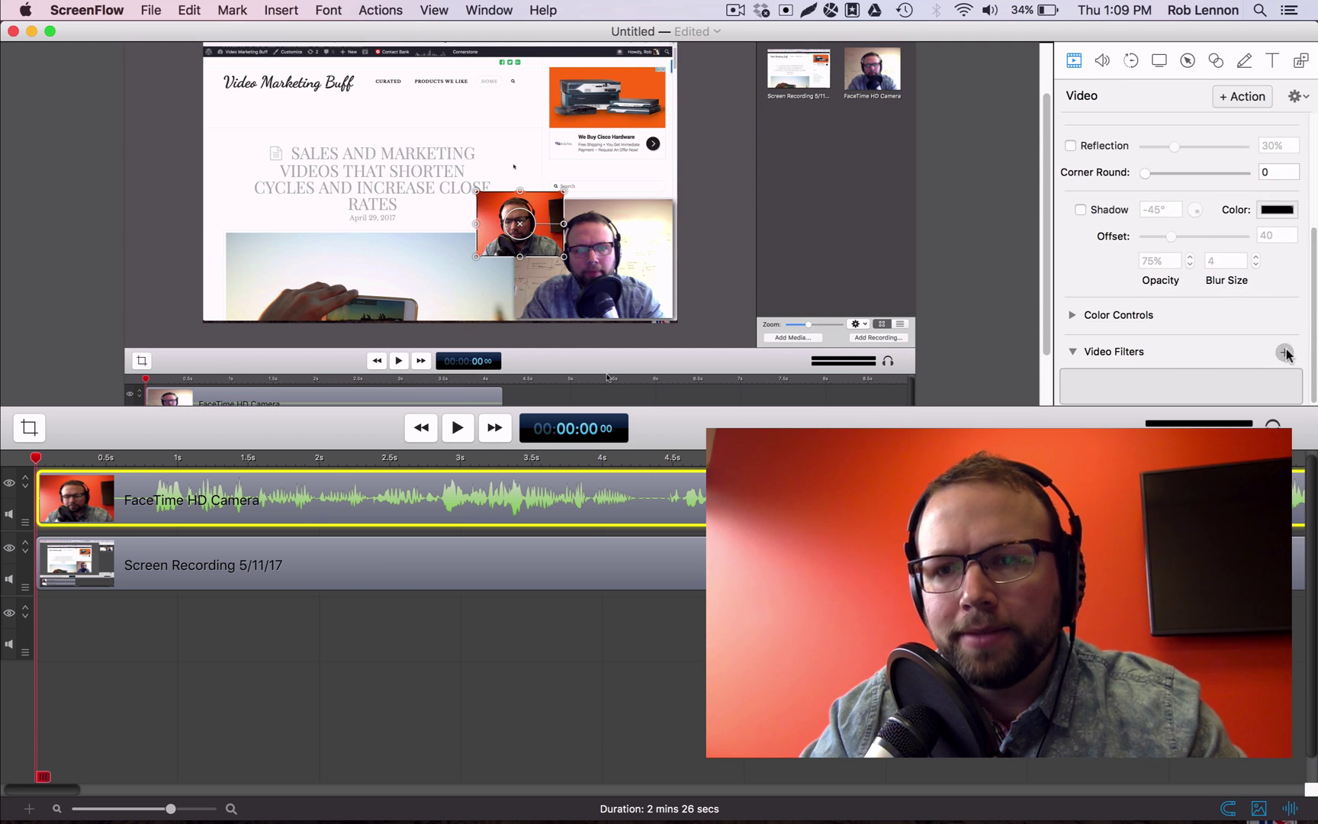
{"action": "left_click", "coordinate": [1284, 353]}
{"action": "left_click", "coordinate": [1157, 129]}
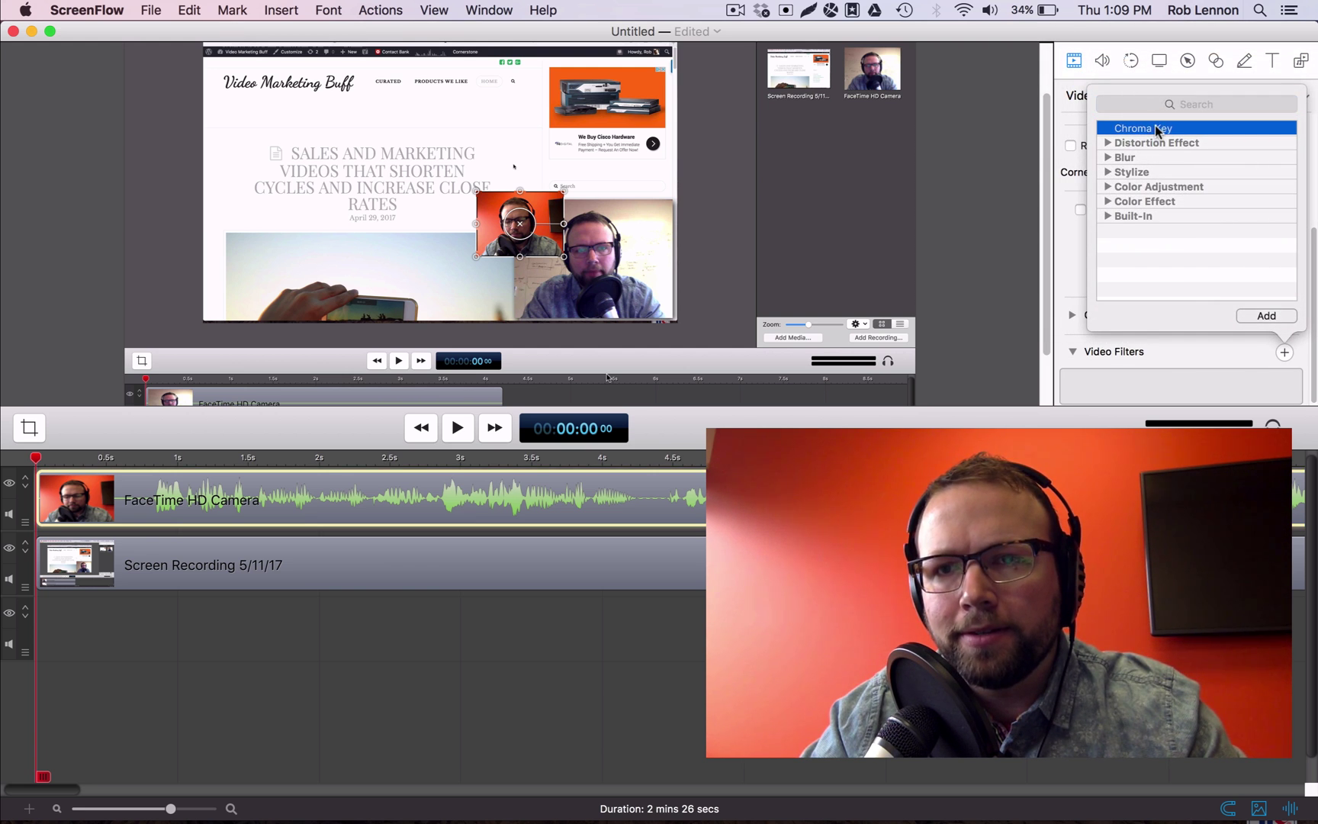
Step: Add the Chroma Key filter and enlarge the webcam overlay on the canvas
{"action": "left_click", "coordinate": [1280, 315]}
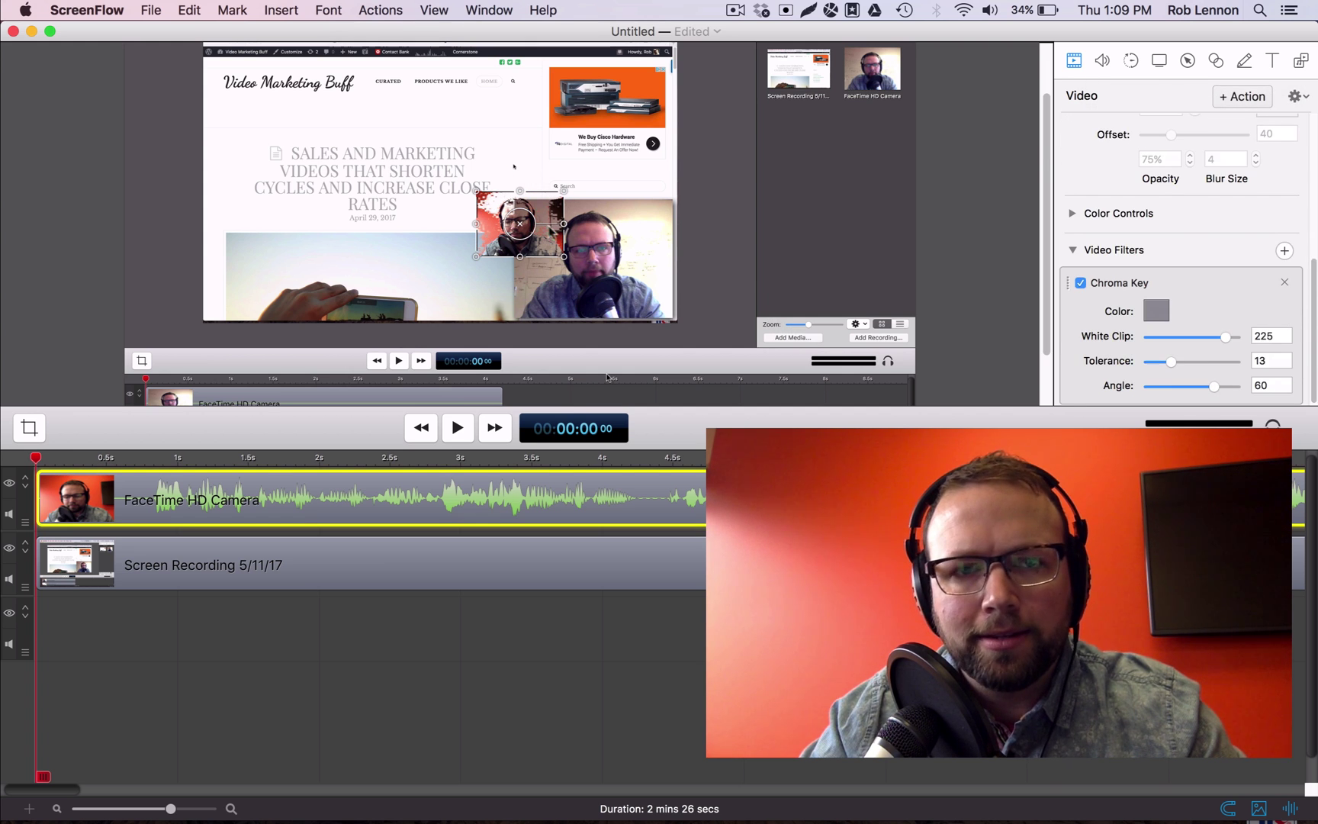
{"action": "left_click_drag", "start_coordinate": [473, 191], "coordinate": [309, 64]}
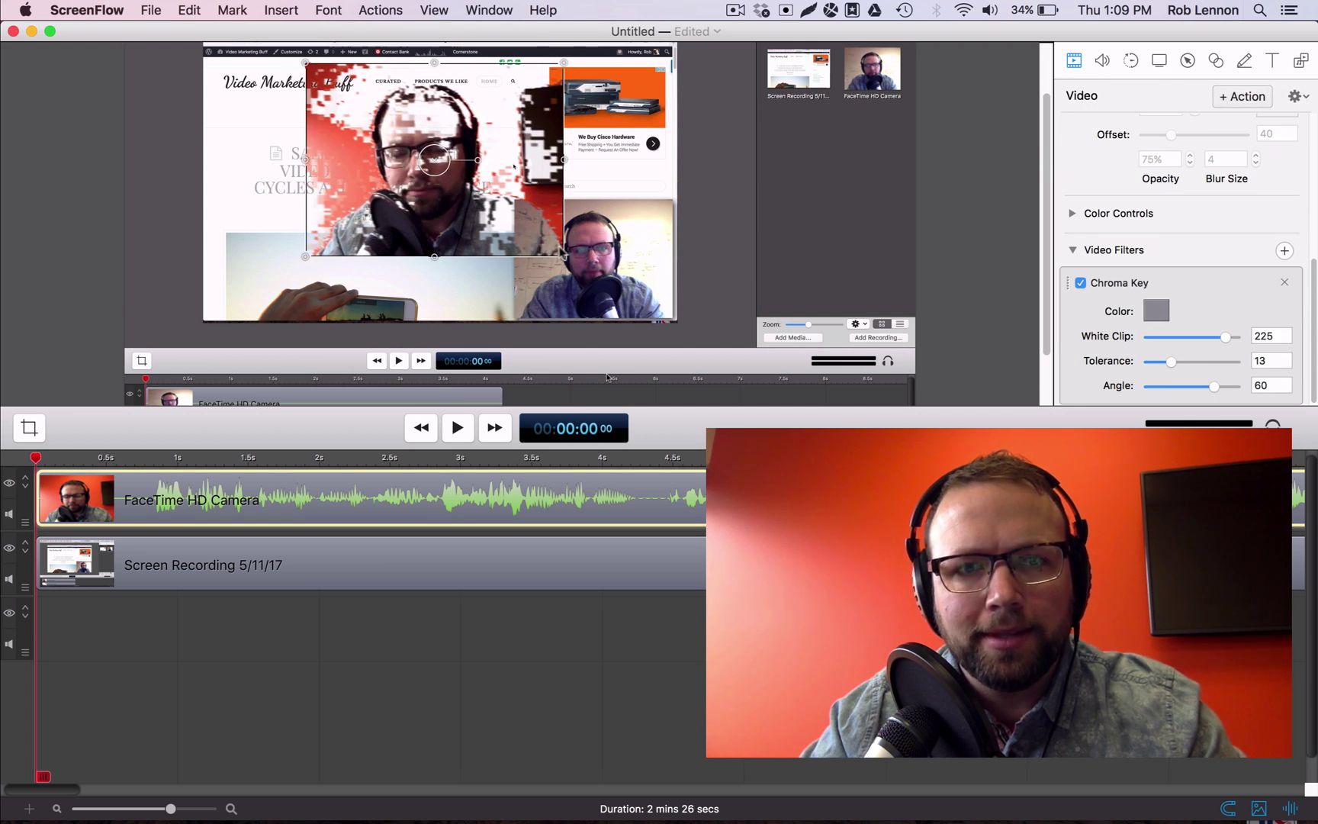
{"action": "left_click_drag", "start_coordinate": [513, 167], "coordinate": [468, 205]}
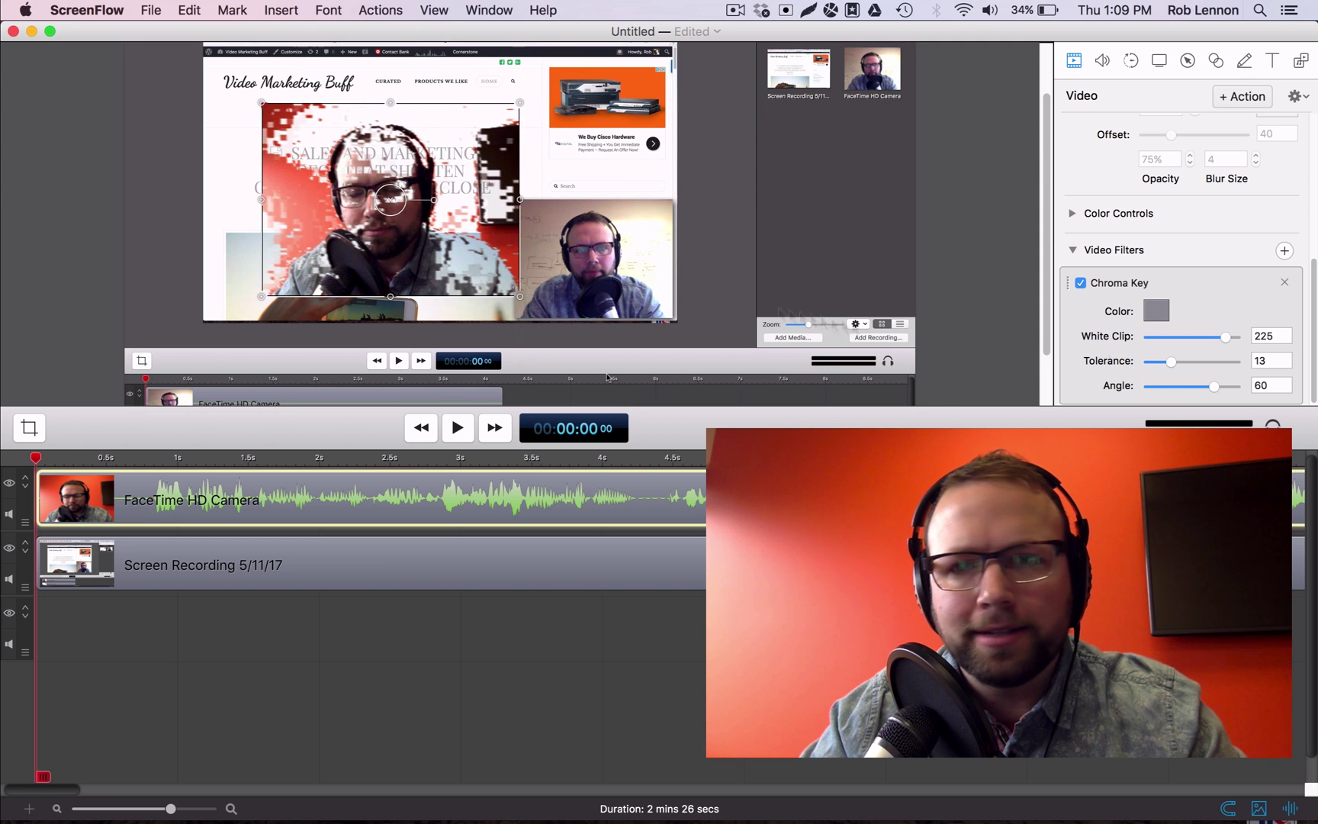
Step: Key out the orange wall with a tan key colour and White Clip 181, then move the overlay right
{"action": "left_click", "coordinate": [1156, 311]}
{"action": "left_click_drag", "start_coordinate": [997, 107], "coordinate": [977, 180]}
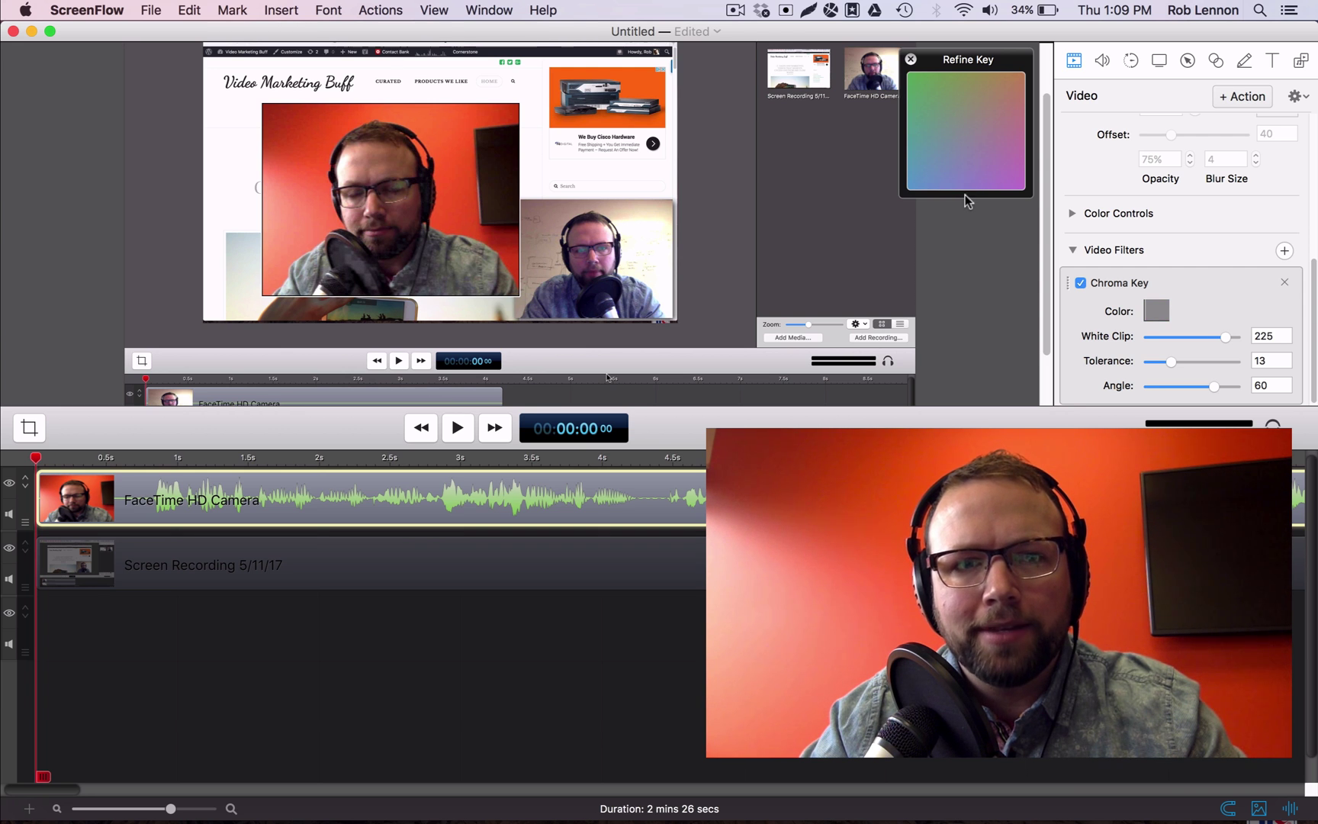
{"action": "left_click", "coordinate": [966, 189]}
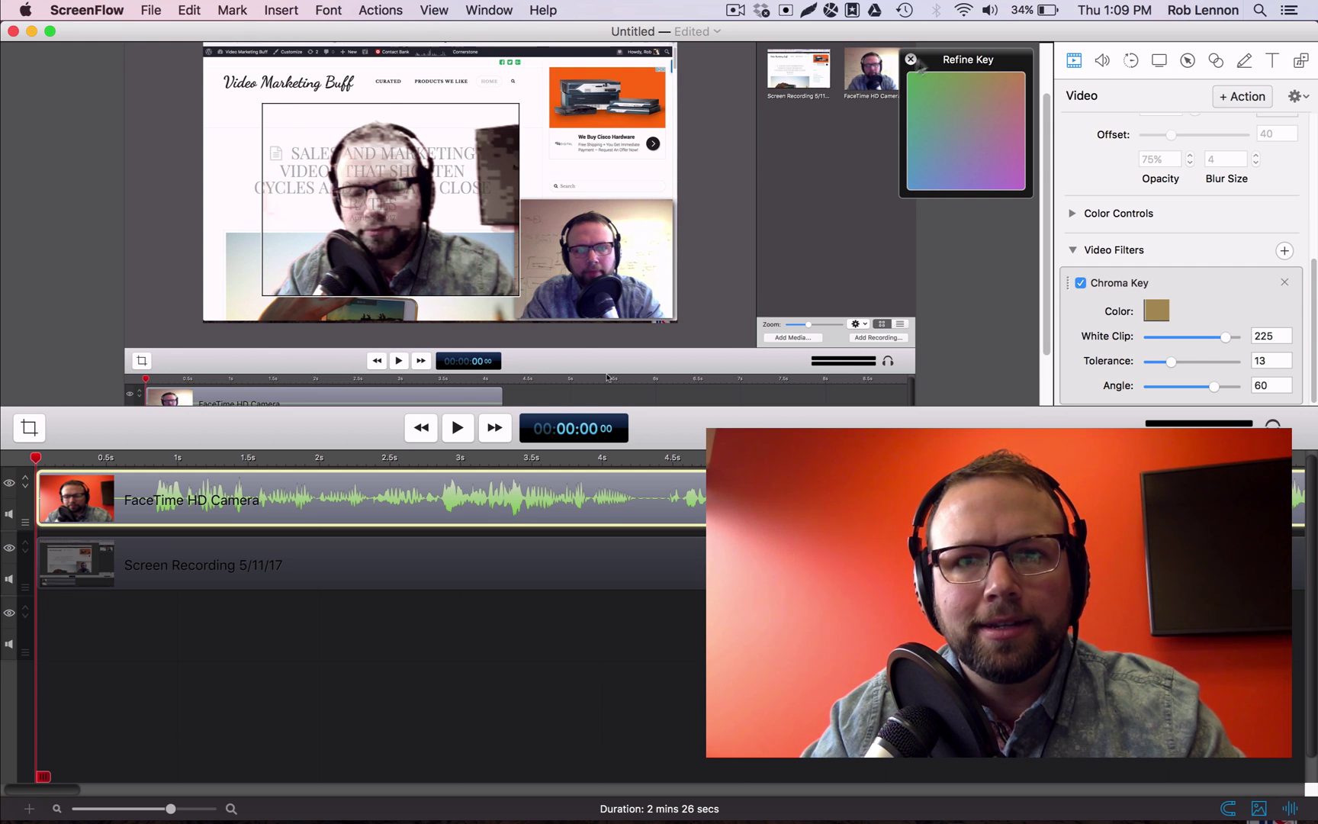
{"action": "left_click", "coordinate": [910, 60]}
{"action": "left_click_drag", "start_coordinate": [1223, 337], "coordinate": [1210, 377]}
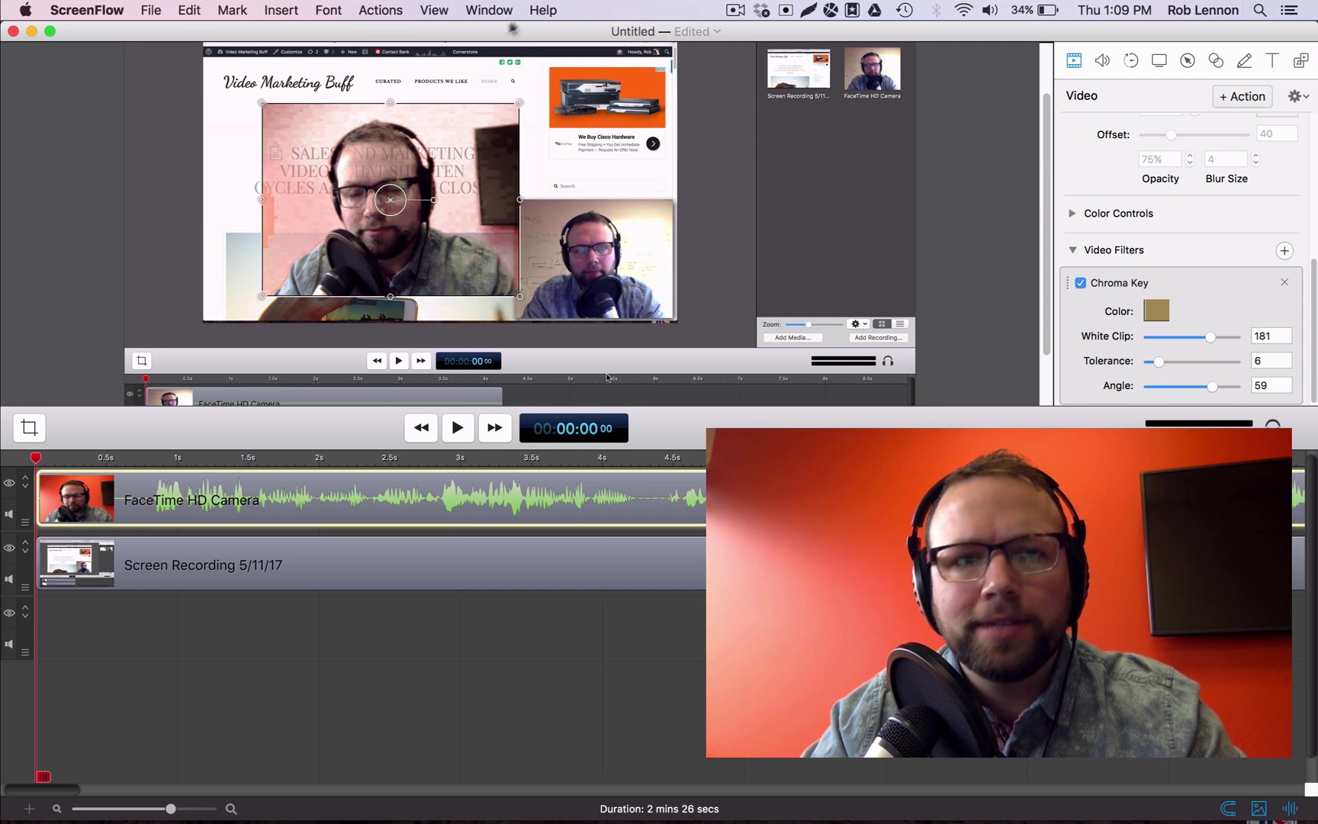
{"action": "left_click_drag", "start_coordinate": [451, 130], "coordinate": [796, 202]}
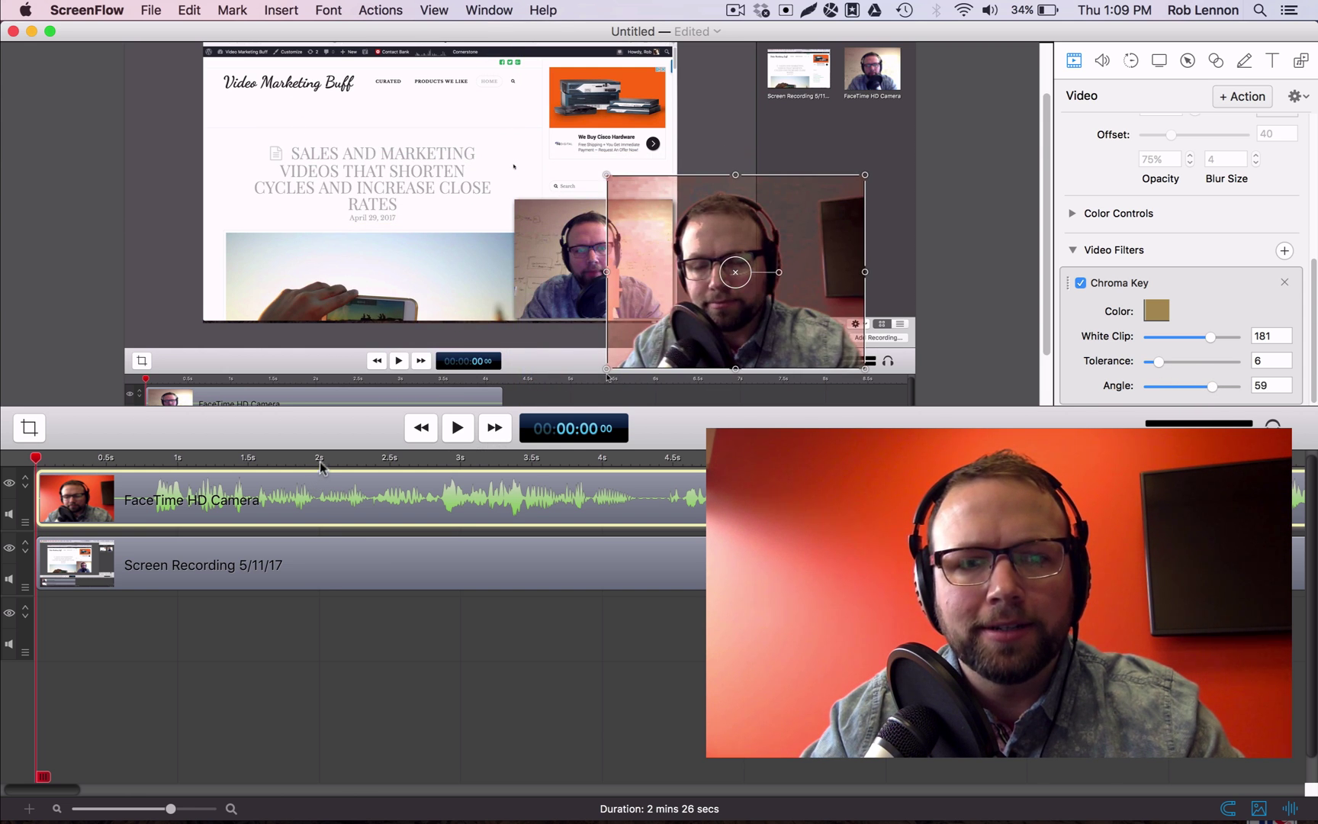
Step: Shrink the webcam overlay into a small box at the lower right of the screen recording
{"action": "left_click", "coordinate": [360, 457]}
{"action": "left_click_drag", "start_coordinate": [362, 458], "coordinate": [651, 480]}
{"action": "left_click_drag", "start_coordinate": [786, 316], "coordinate": [789, 323]}
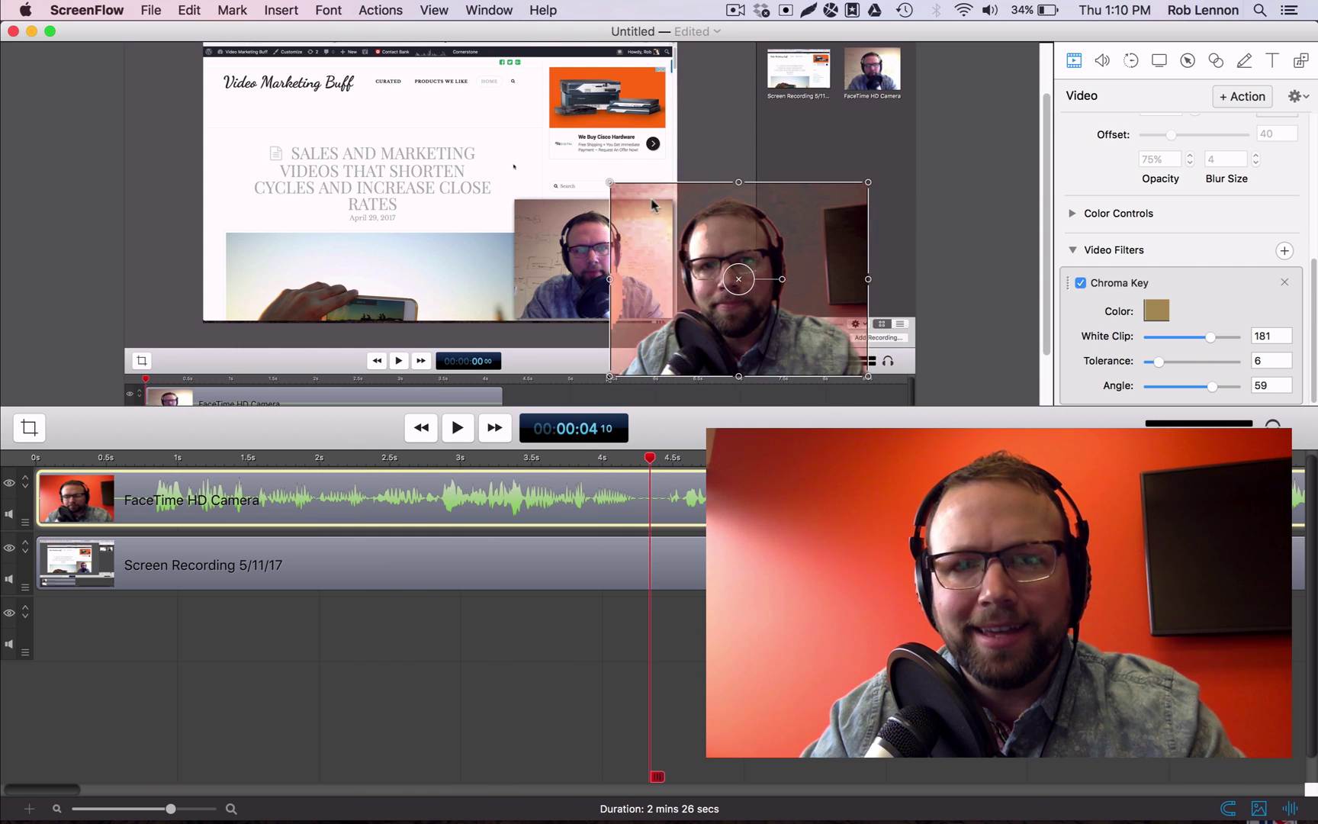
{"action": "mouse_move", "coordinate": [610, 183]}
{"action": "left_mouse_down"}
{"action": "mouse_move", "coordinate": [668, 225]}
{"action": "mouse_move", "coordinate": [604, 204]}
{"action": "left_mouse_up"}
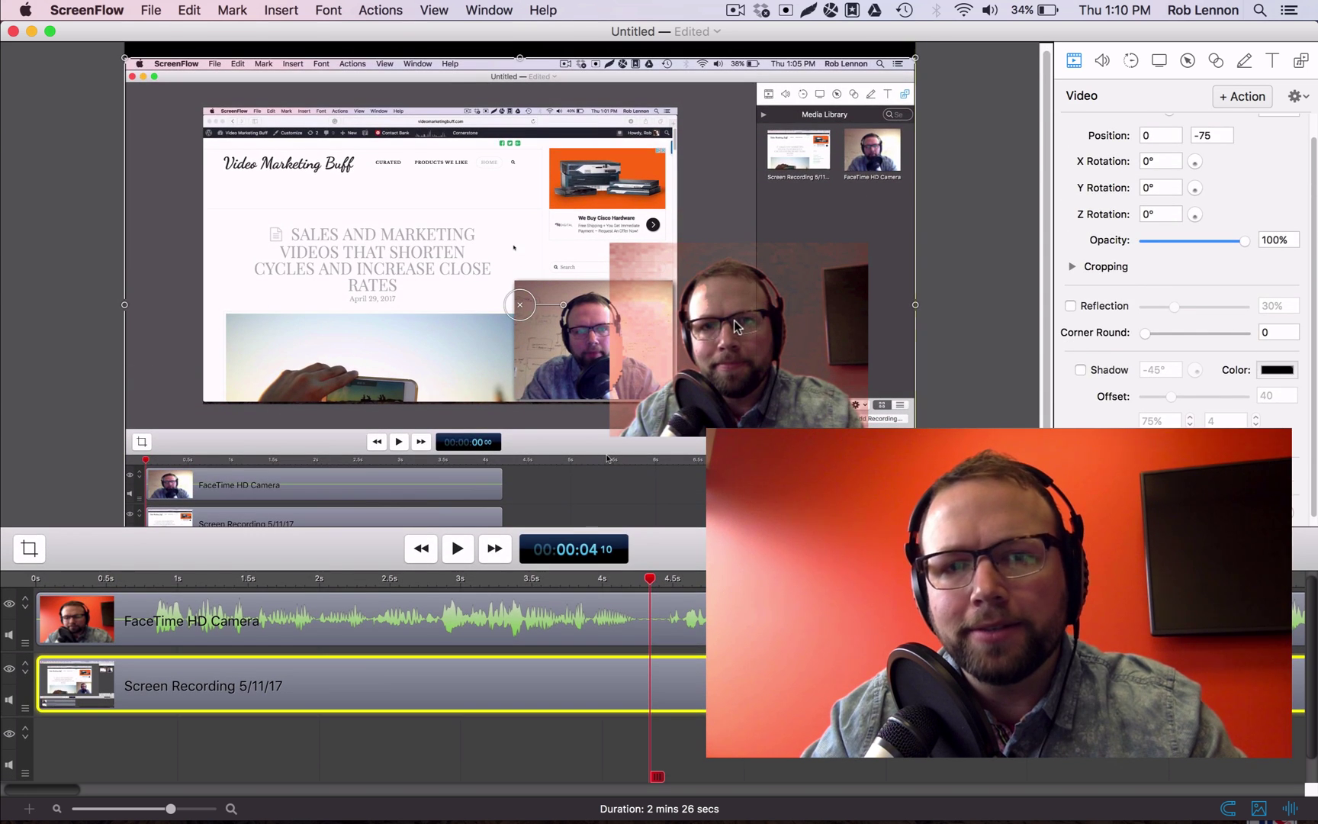
{"action": "left_click_drag", "start_coordinate": [809, 344], "coordinate": [831, 404]}
{"action": "left_click_drag", "start_coordinate": [632, 306], "coordinate": [697, 353]}
{"action": "left_click_drag", "start_coordinate": [814, 500], "coordinate": [839, 469]}
Step: Recentre the screen recording and switch off the webcam clip's Chroma Key filter
{"action": "scroll", "coordinate": [948, 411], "scroll_direction": "down", "scroll_amount": 3}
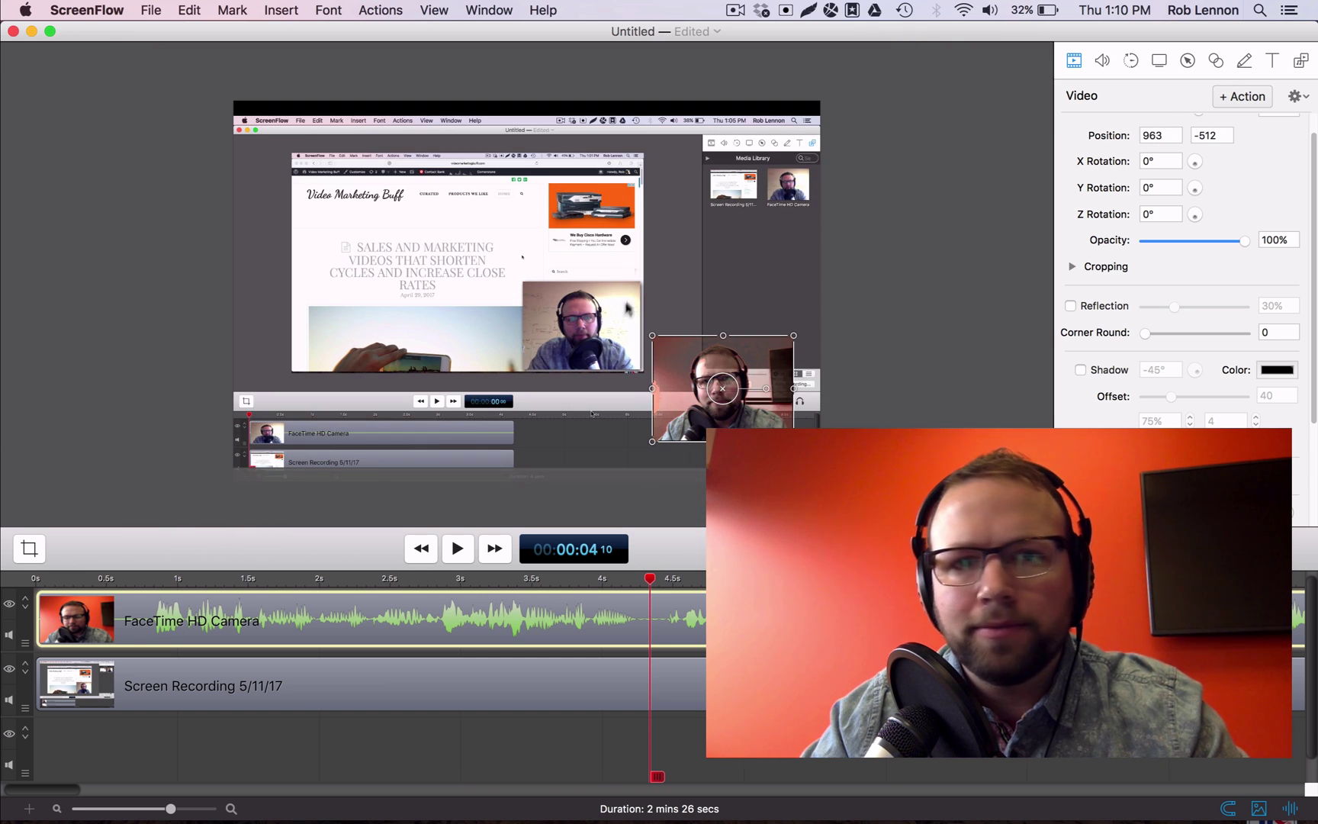
{"action": "left_click_drag", "start_coordinate": [661, 276], "coordinate": [665, 261]}
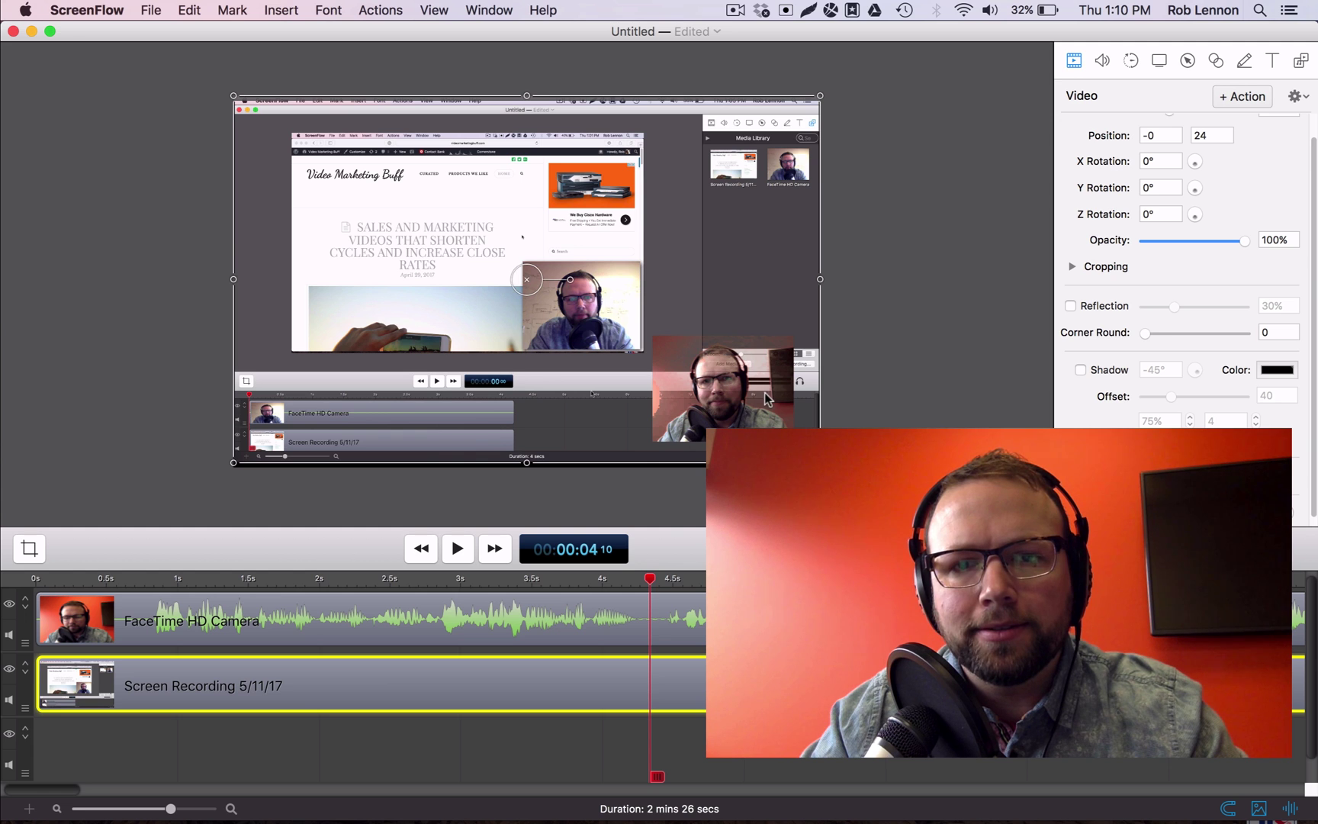
{"action": "key", "text": "Left"}
{"action": "key", "text": "Left"}
{"action": "key", "text": "Left"}
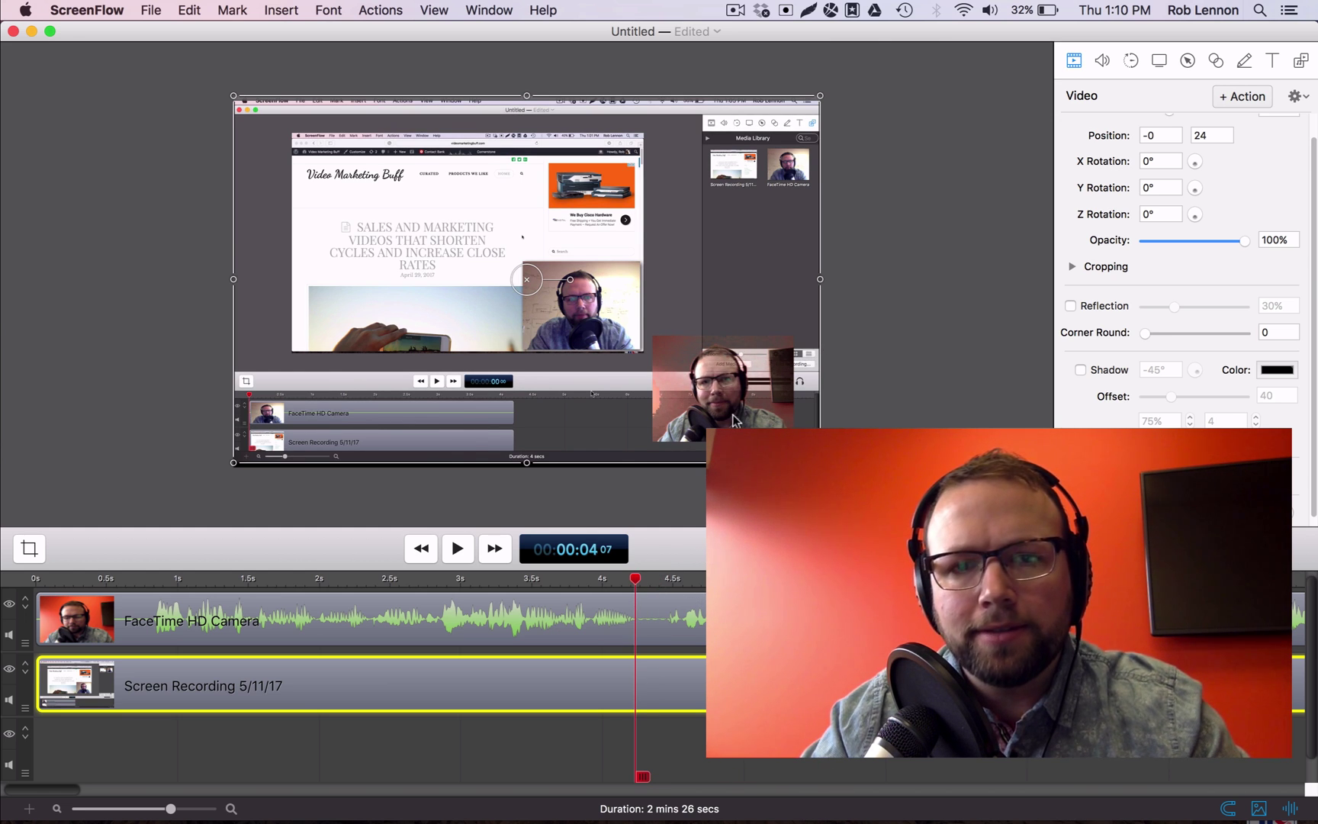
{"action": "left_click", "coordinate": [52, 633]}
{"action": "scroll", "coordinate": [1178, 343], "scroll_direction": "down", "scroll_amount": 3}
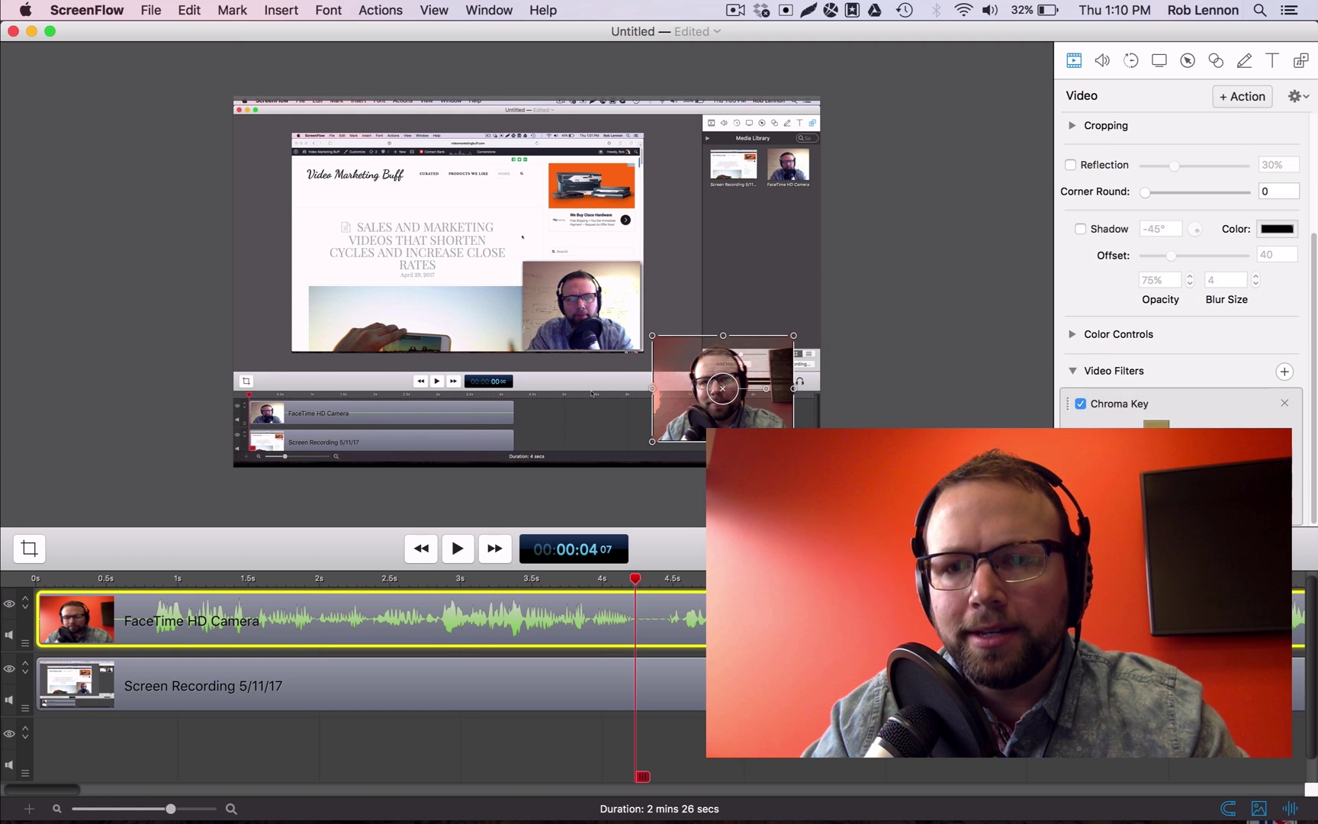
{"action": "left_click", "coordinate": [1081, 404]}
{"action": "key", "text": "super+shift+a"}
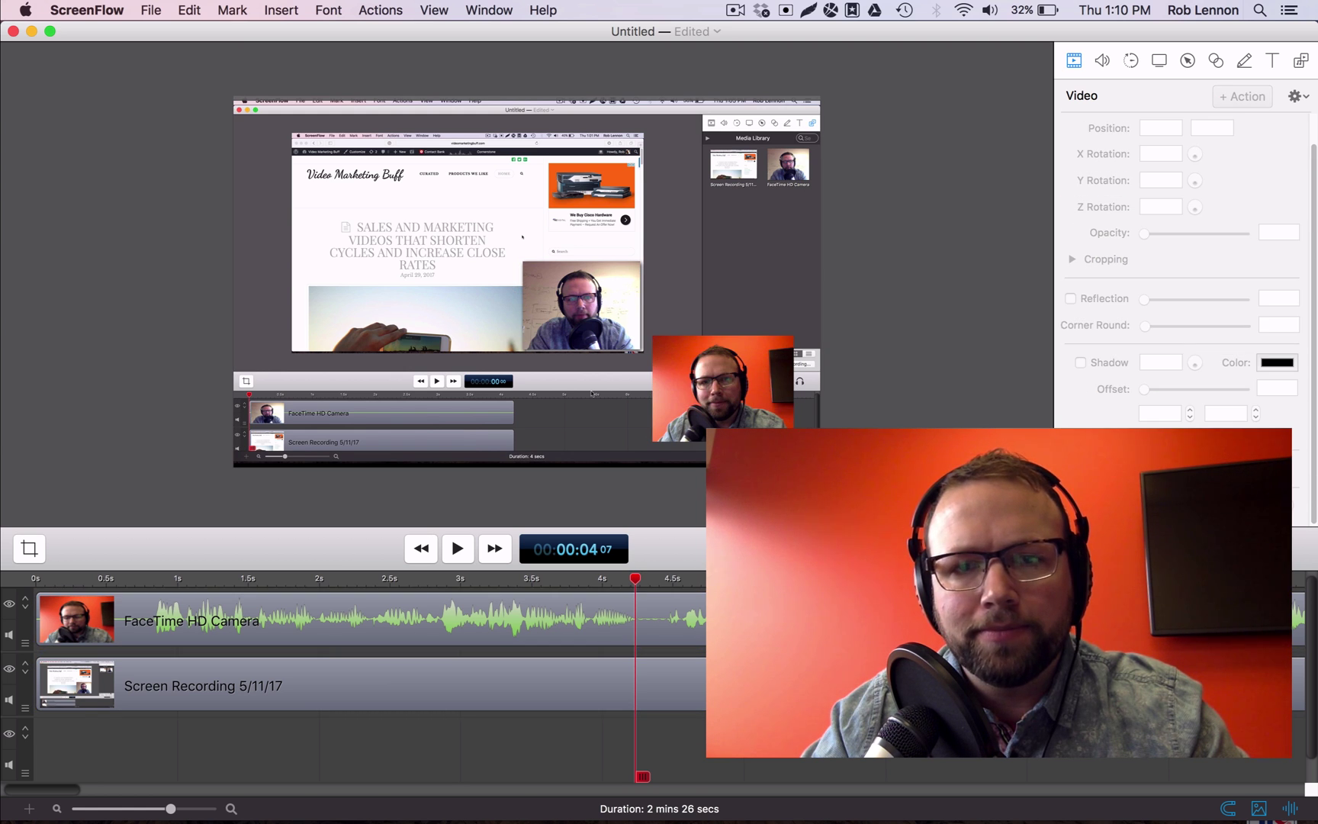
{"action": "left_click_drag", "start_coordinate": [636, 580], "coordinate": [471, 624]}
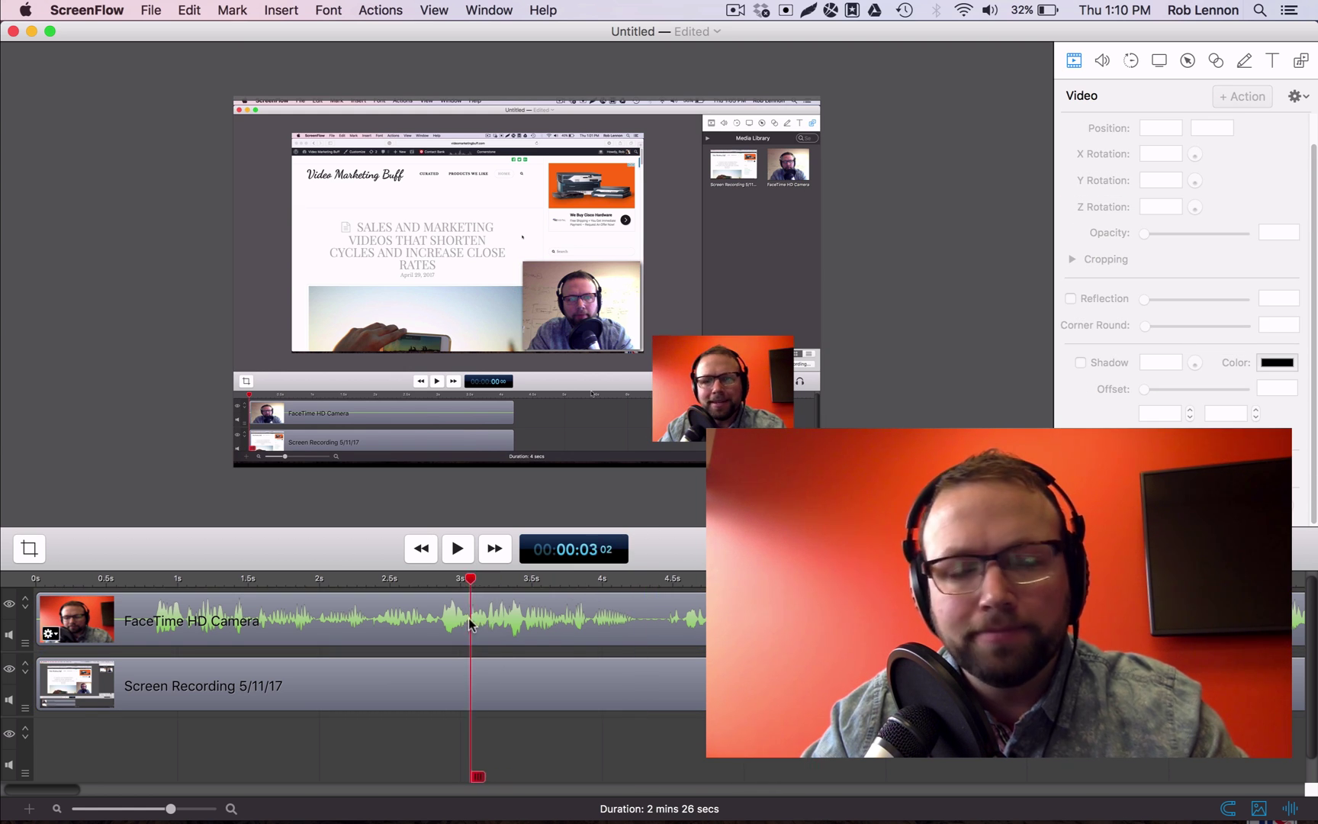